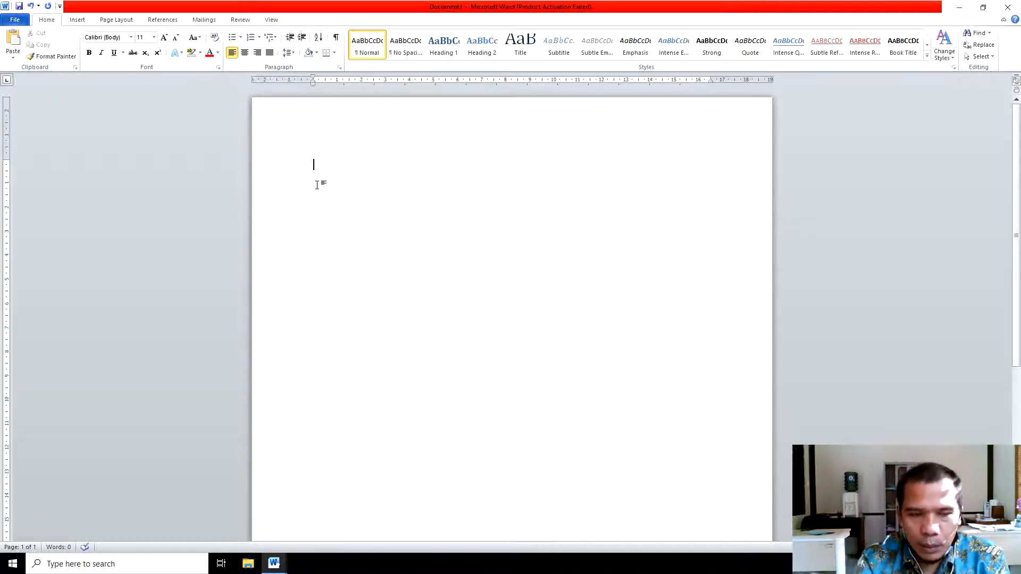
# Step: Write a four-line paragraph of random placeholder letters ending with a period, and start a new line after it
pyautogui.write('Jfdkfd  k')
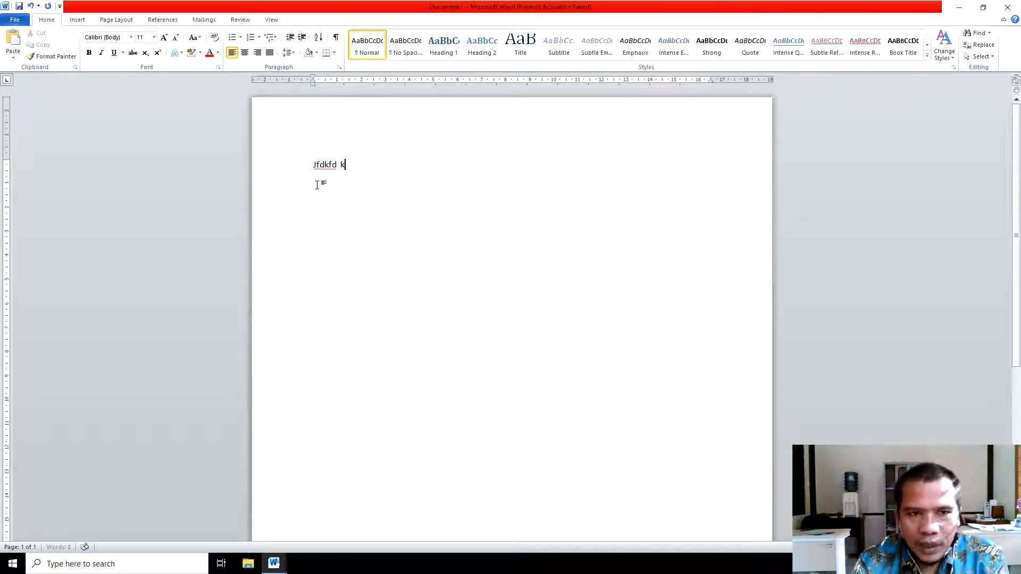
pyautogui.write('klfjdkfj dkfj dklf kfjk fdklfj kldfj')
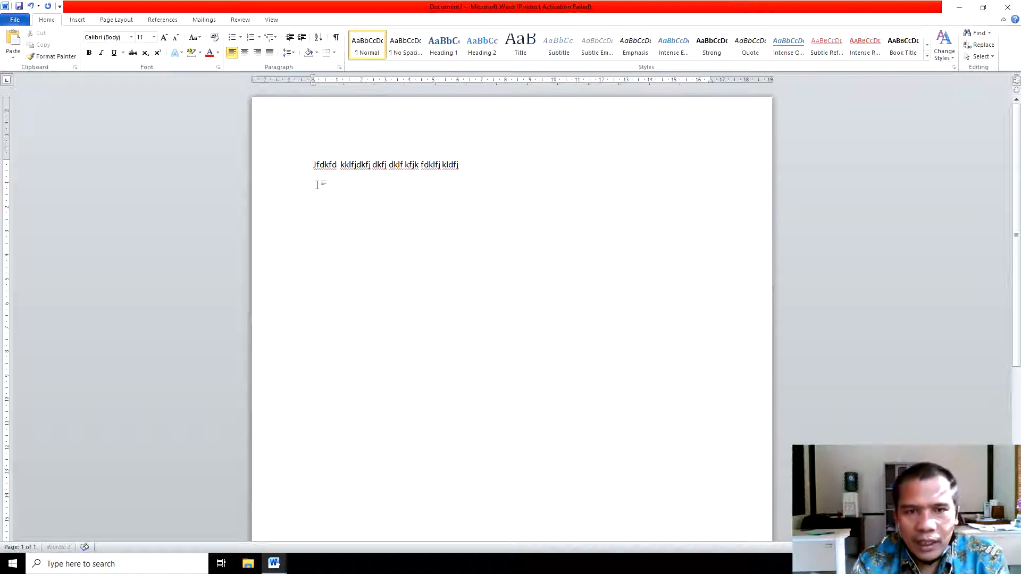
pyautogui.write('  kdfjkdfjdklfj fjkldf  kjkdj dklf k')
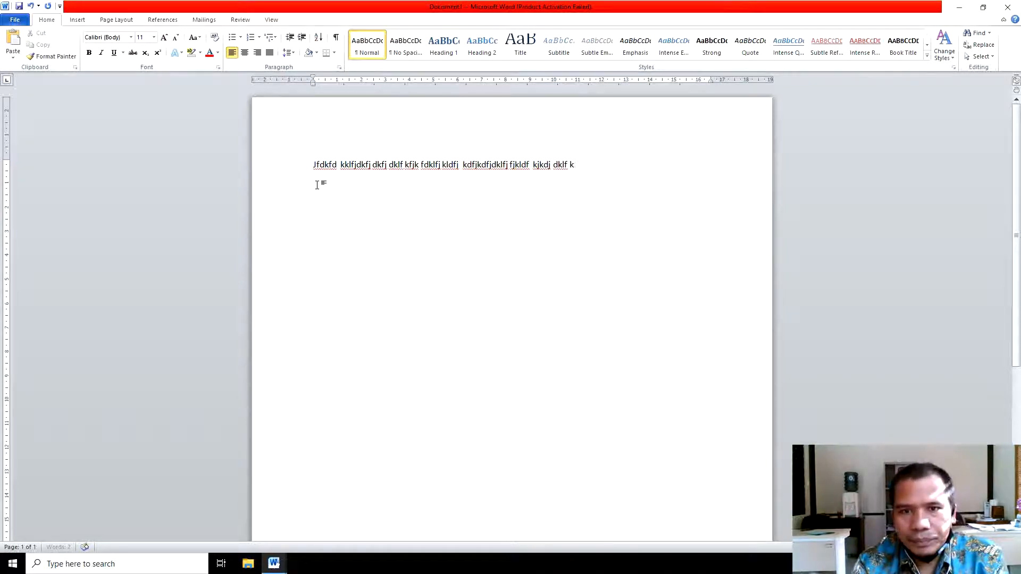
pyautogui.write('fjkldfjklfj dlfjkldf kfkdfjdkfjkdj f')
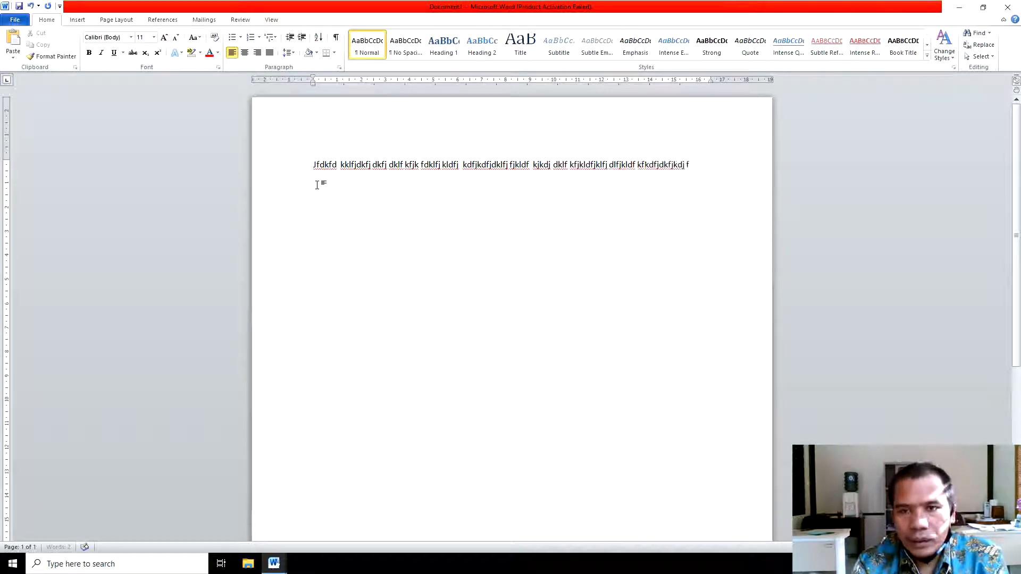
pyautogui.write('dklfjdklfj dfkldfjklfjklfj d kdfjklfjdl')
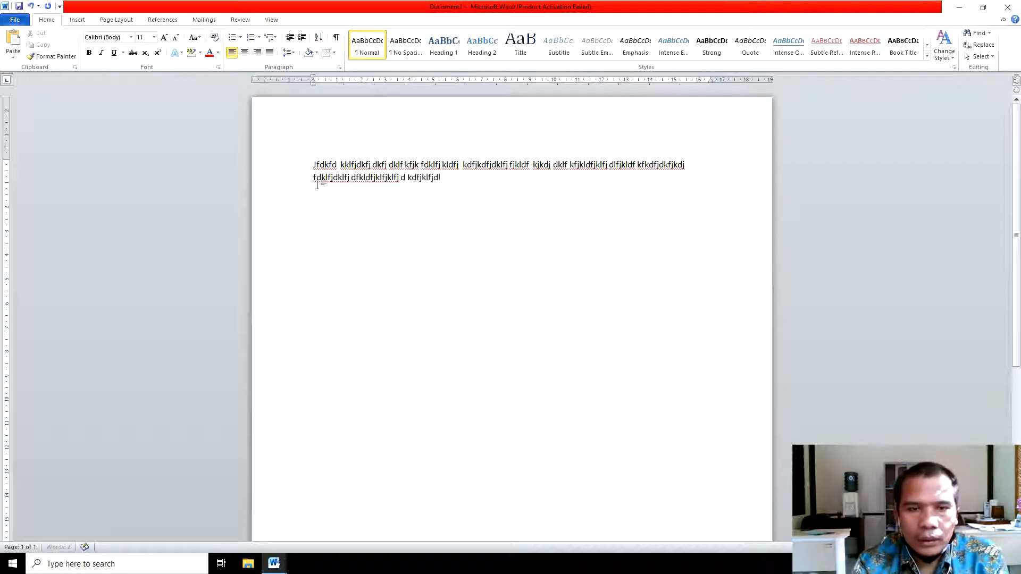
pyautogui.write('fj jkldfjklfj djkfdklfjklfjdklfjdklfj')
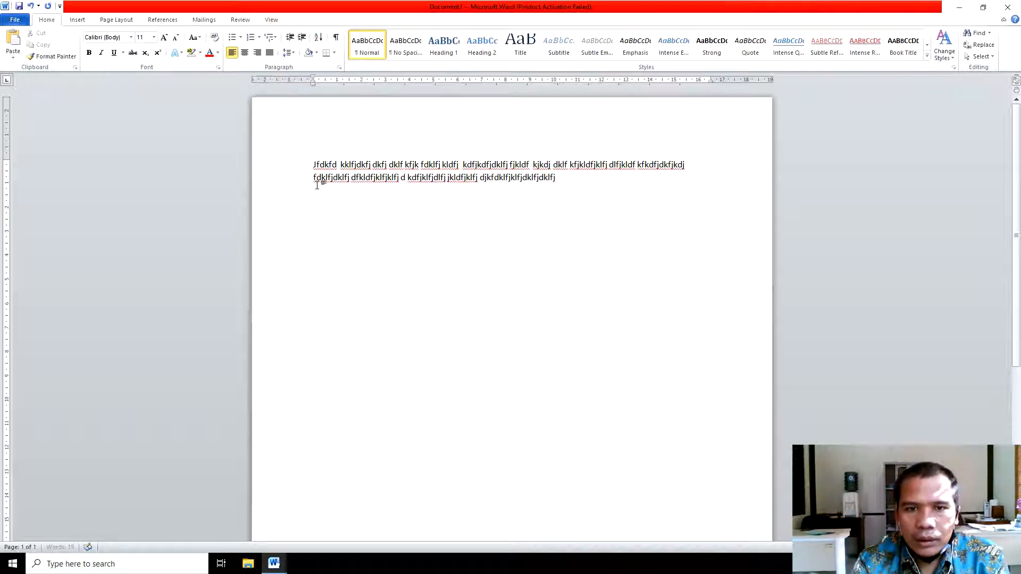
pyautogui.write('dklfjdklfjdklfjdklfjdklfjdklfjdklfjdklfjdfjdklfj')
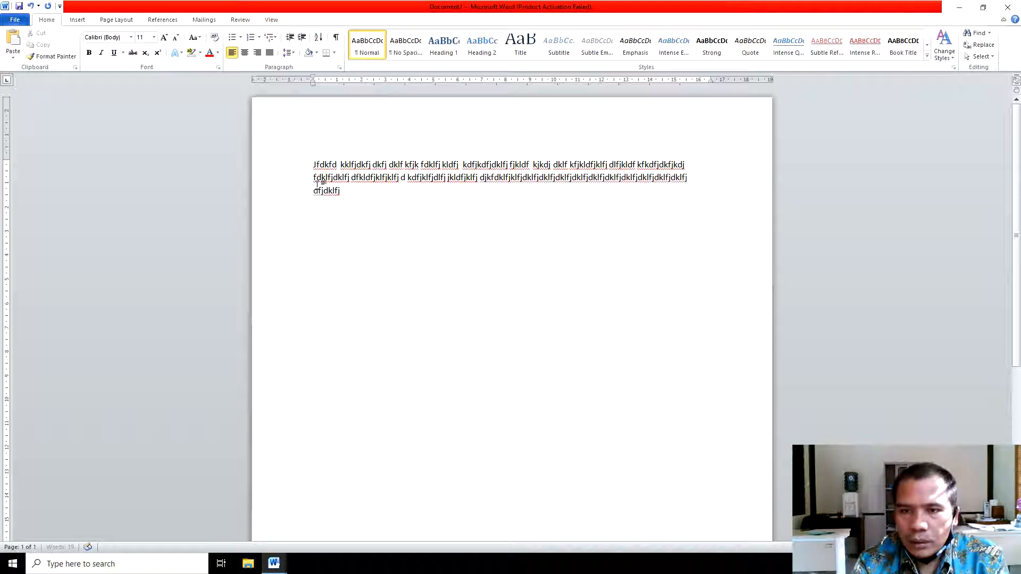
pyautogui.write(' dklfjdklfjdklfjdfklsdj fdklfjklfjdklfjdlkfjdklf')
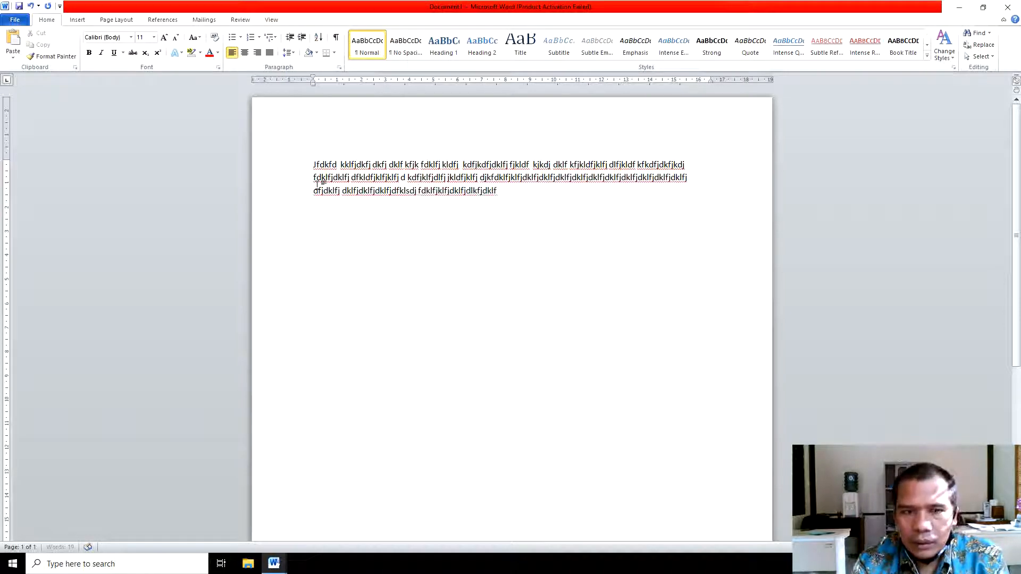
pyautogui.write(' kfjklsdjflsdjfklsdjaklfjasd sdkjfklsdj')
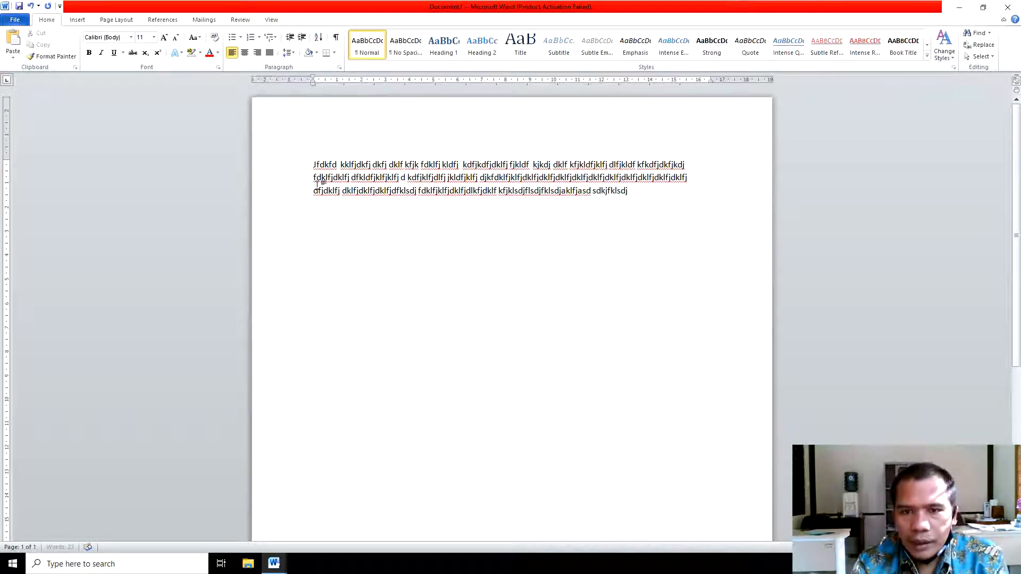
pyautogui.write('fkldjf sdfkljklfjsdklfjdklsfjsdklfjsdlfjlfj')
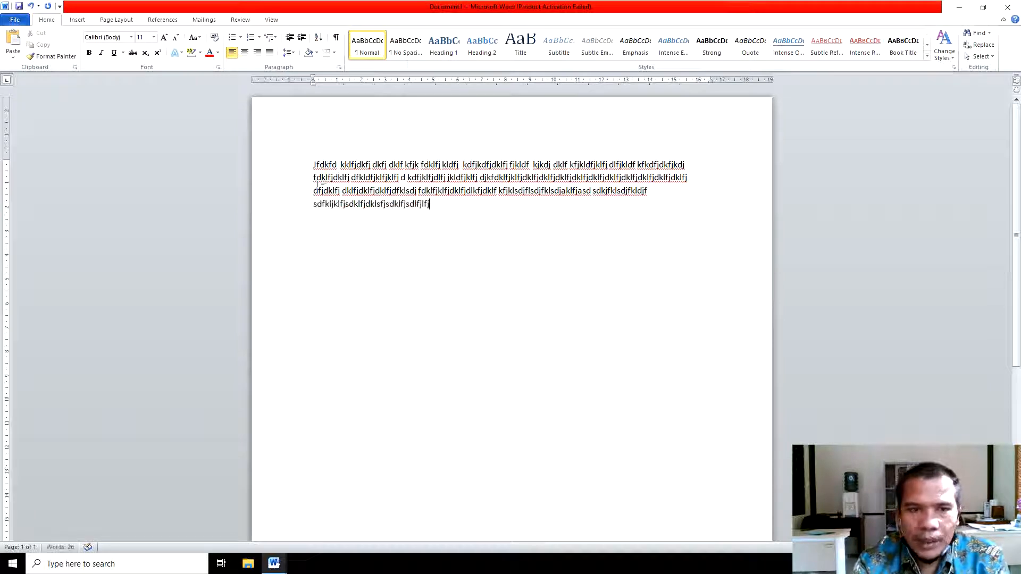
pyautogui.write('.')
pyautogui.press('Return')
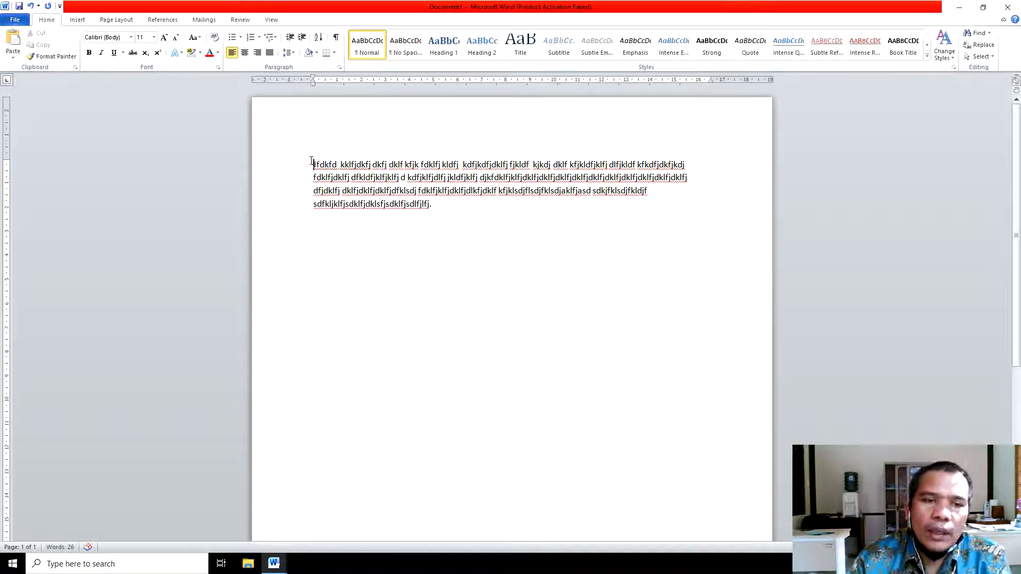
# Step: Indent the first line of the placeholder paragraph by about 1.25 cm
pyautogui.moveTo(313, 164); pyautogui.dragTo(437, 212)
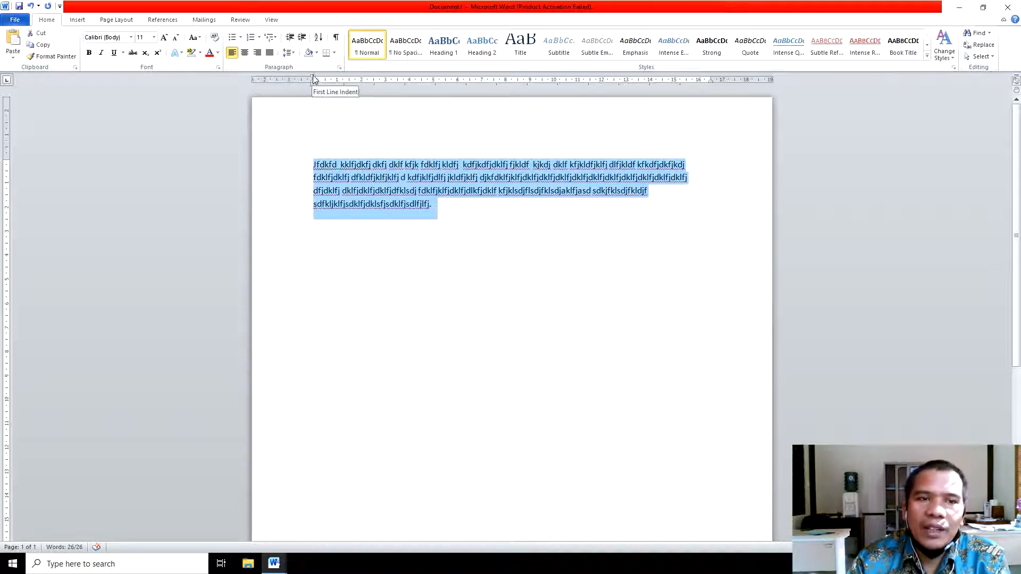
pyautogui.moveTo(314, 77); pyautogui.dragTo(343, 78)
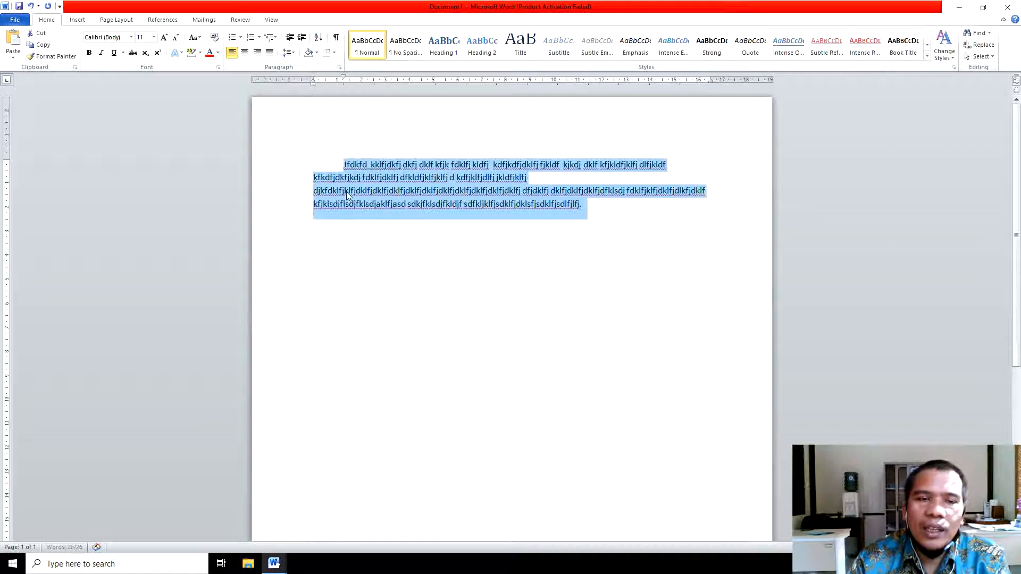
pyautogui.click(362, 166)
pyautogui.moveTo(342, 164); pyautogui.dragTo(516, 192)
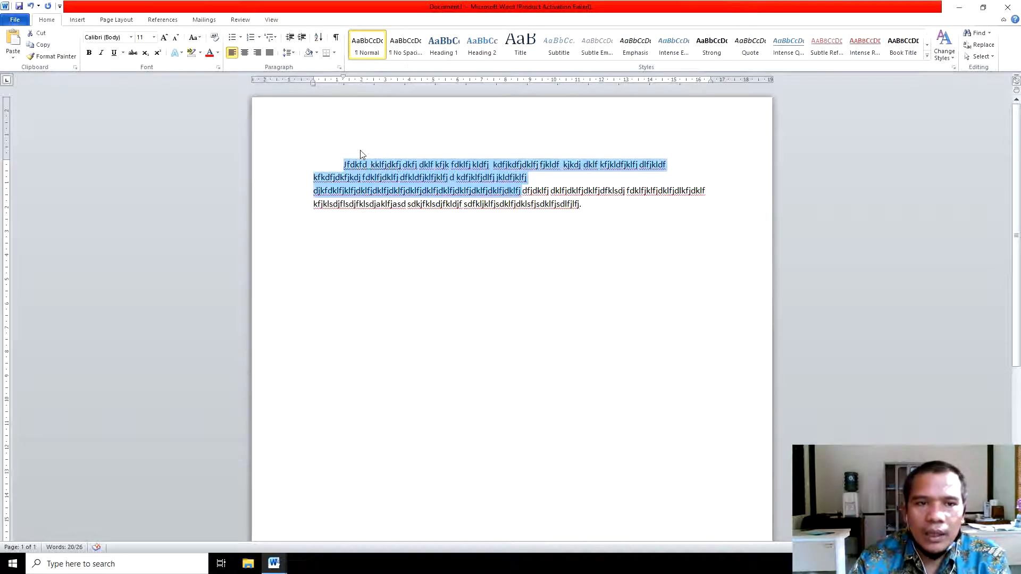
# Step: Reset the placeholder paragraph's first-line indent to 0 and delete all of its text
pyautogui.click(360, 164)
pyautogui.moveTo(345, 163); pyautogui.dragTo(585, 210)
pyautogui.moveTo(344, 80); pyautogui.dragTo(313, 80)
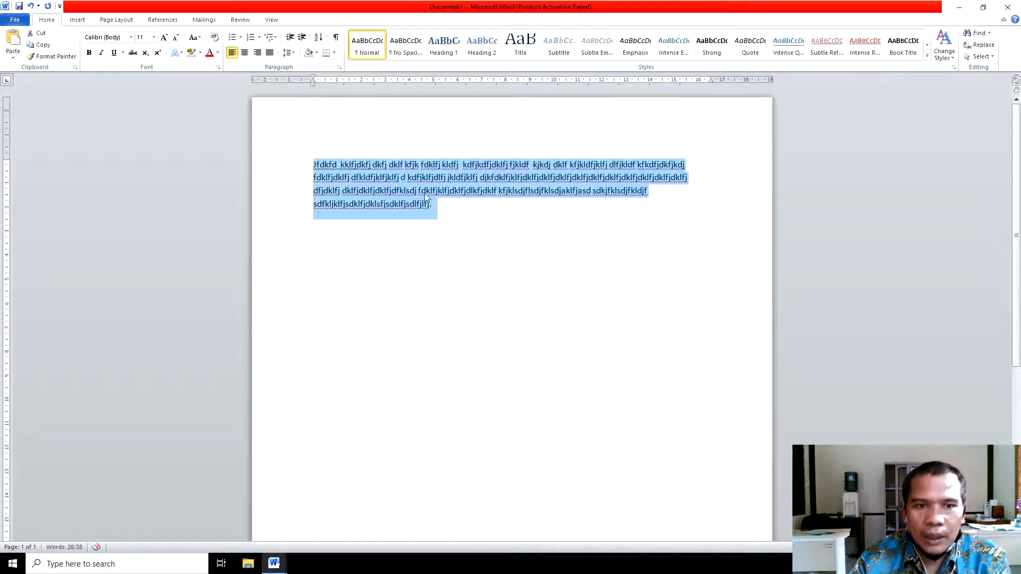
pyautogui.press('BackSpace')
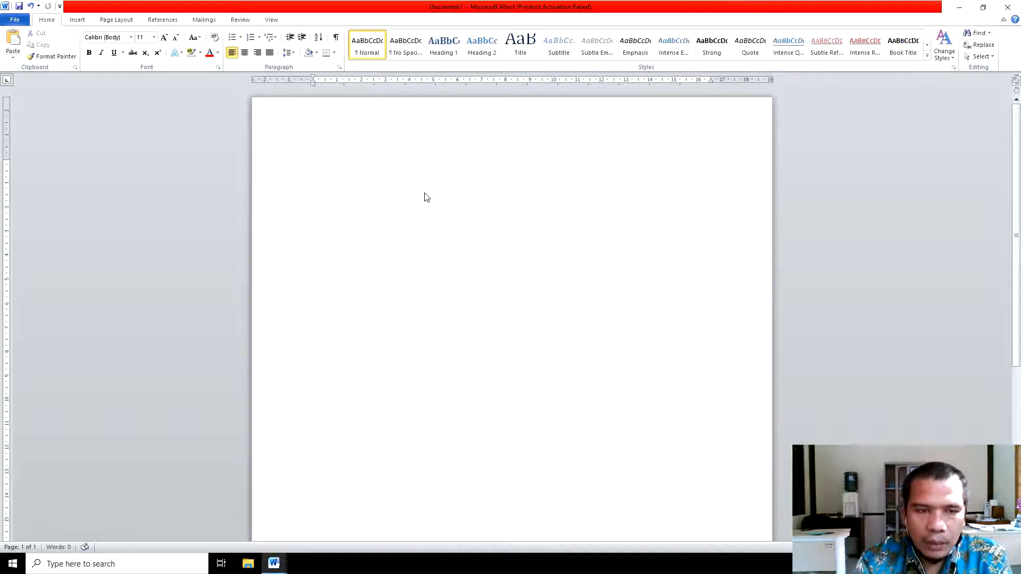
# Step: Write the sentence "Saya datang kesekolah dengan memakai seragam sekolah dari rumah lengkap dengan sepatu dan tas nya"
pyautogui.write('Saya dant')
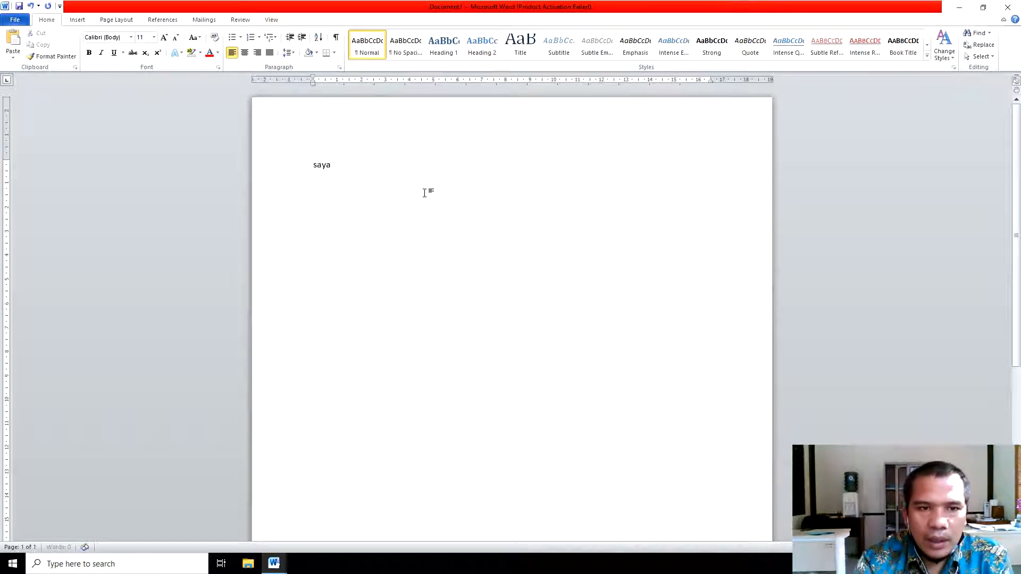
pyautogui.write('ting kes')
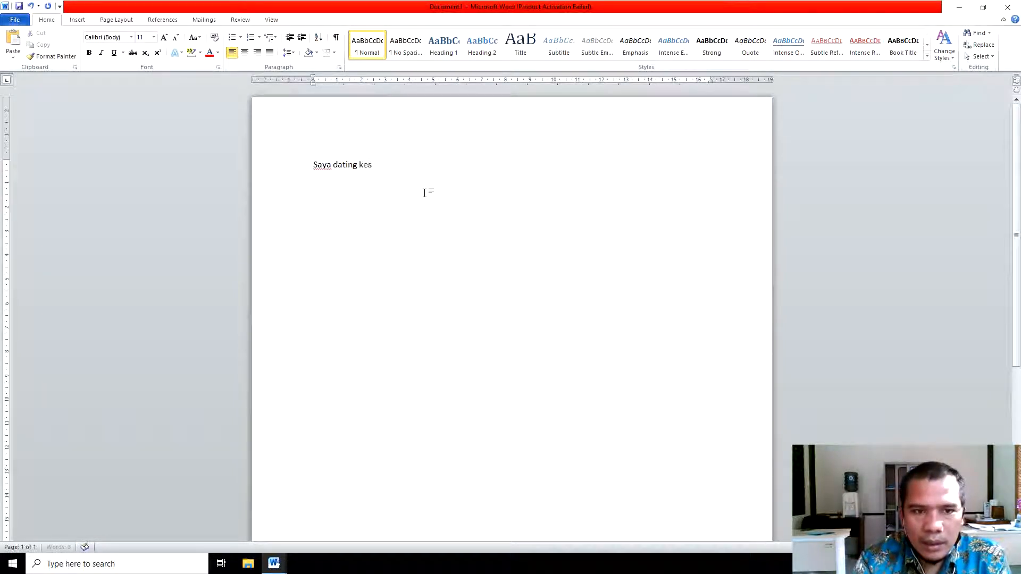
pyautogui.press('BackSpace')
pyautogui.press('BackSpace')
pyautogui.press('BackSpace')
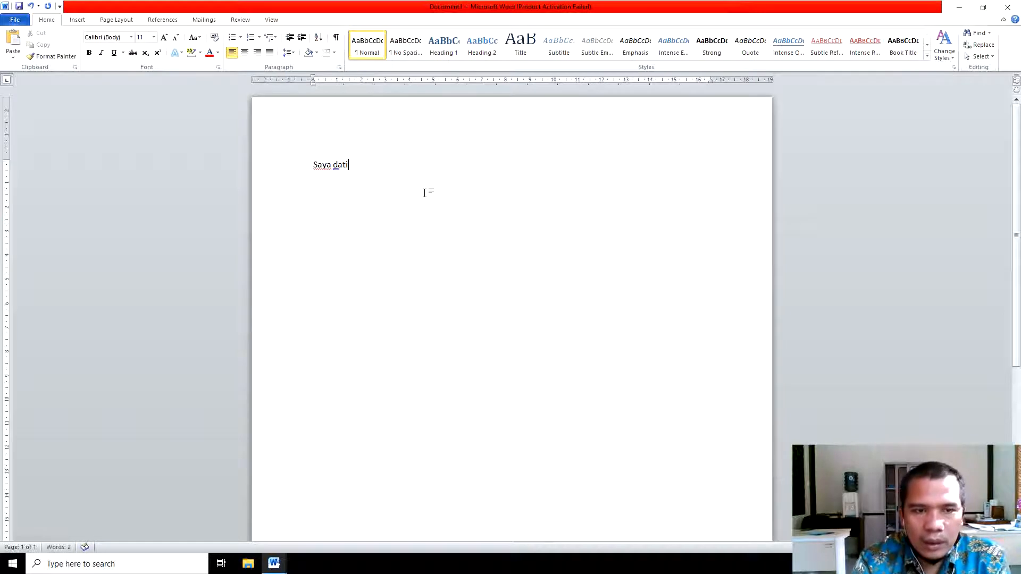
pyautogui.press('BackSpace')
pyautogui.write('ang kes')
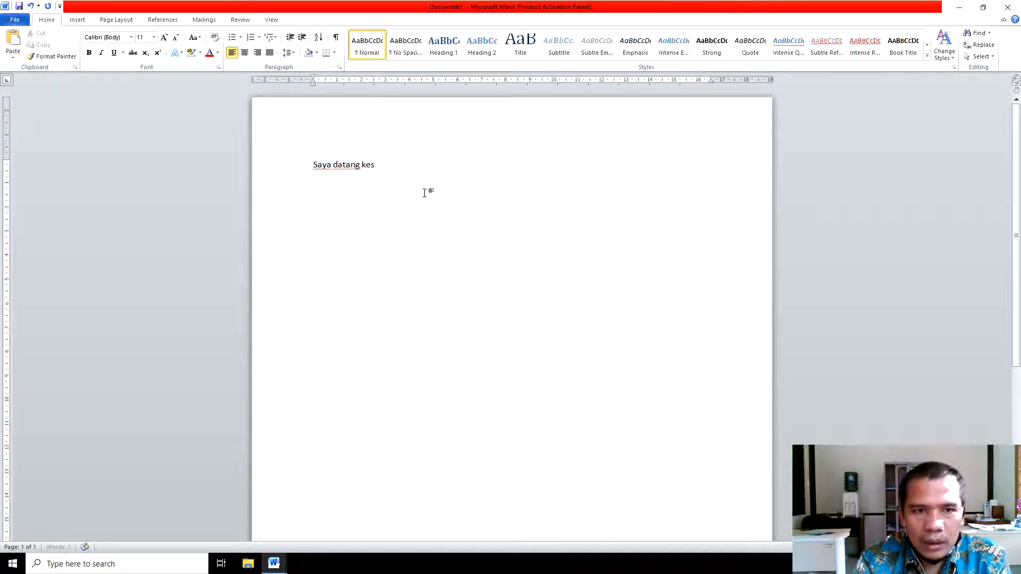
pyautogui.write('ekolah de')
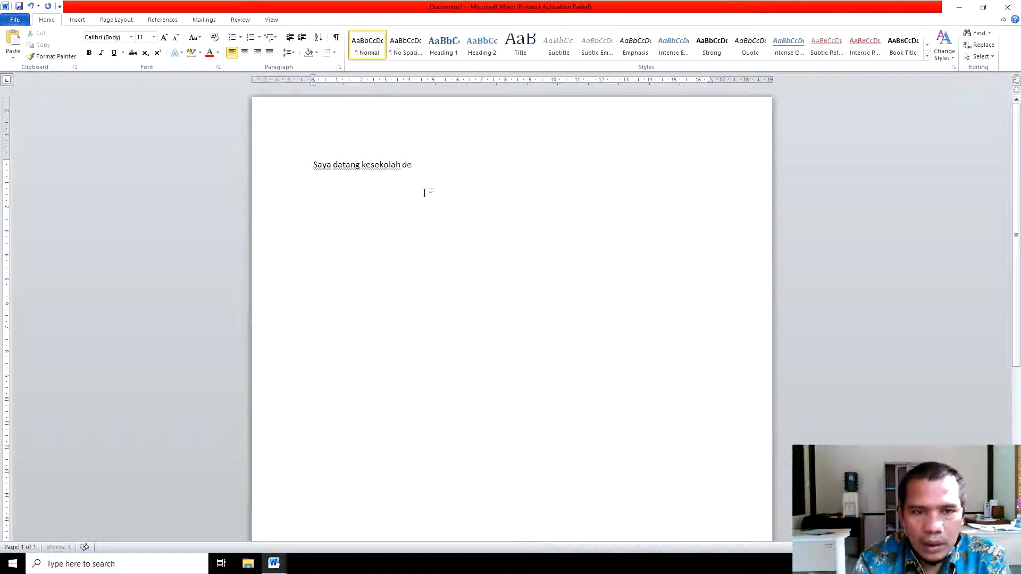
pyautogui.write('ngan memakai se')
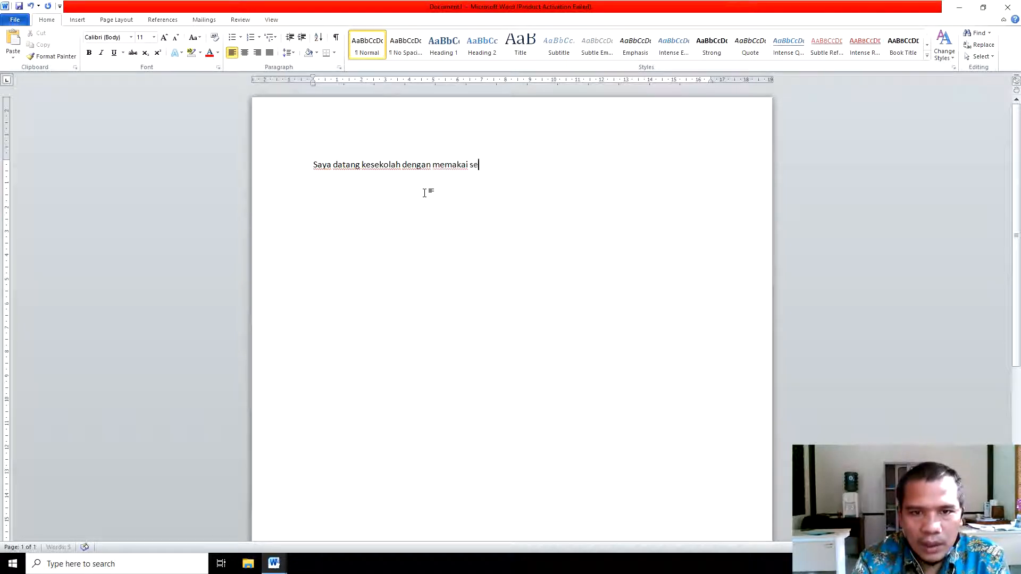
pyautogui.write('ragam sekolah')
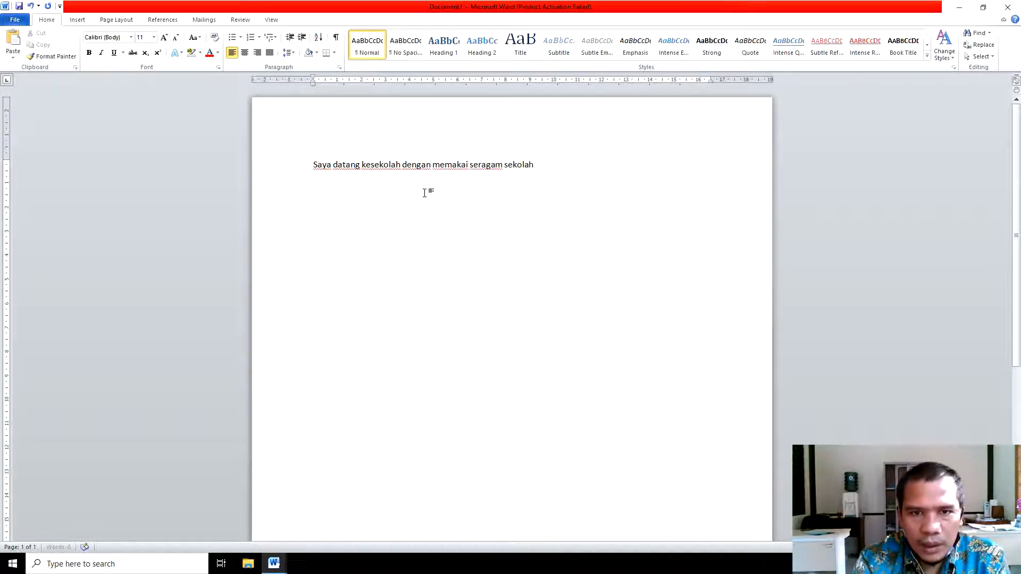
pyautogui.write(' dari ruma')
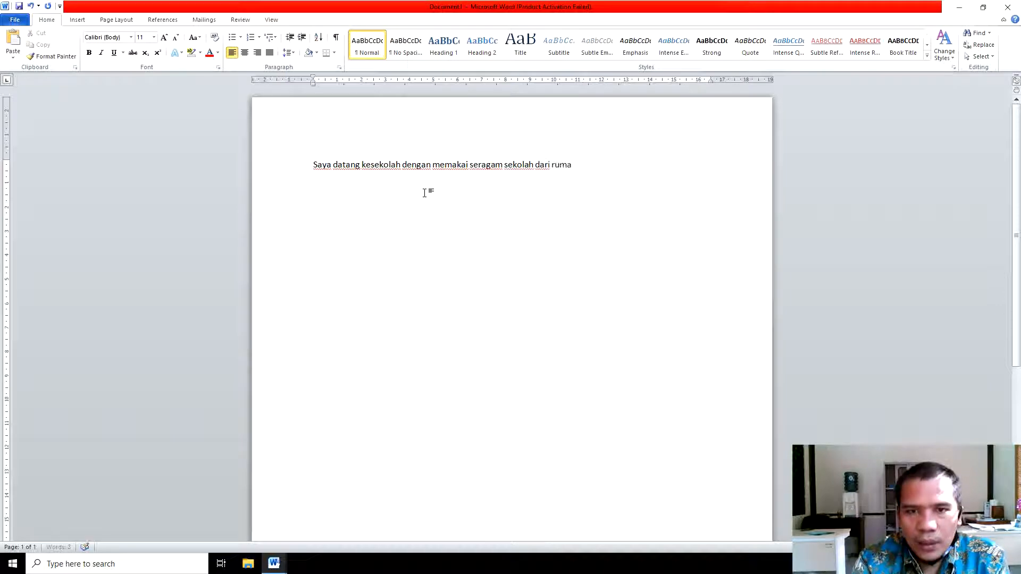
pyautogui.write('h leng')
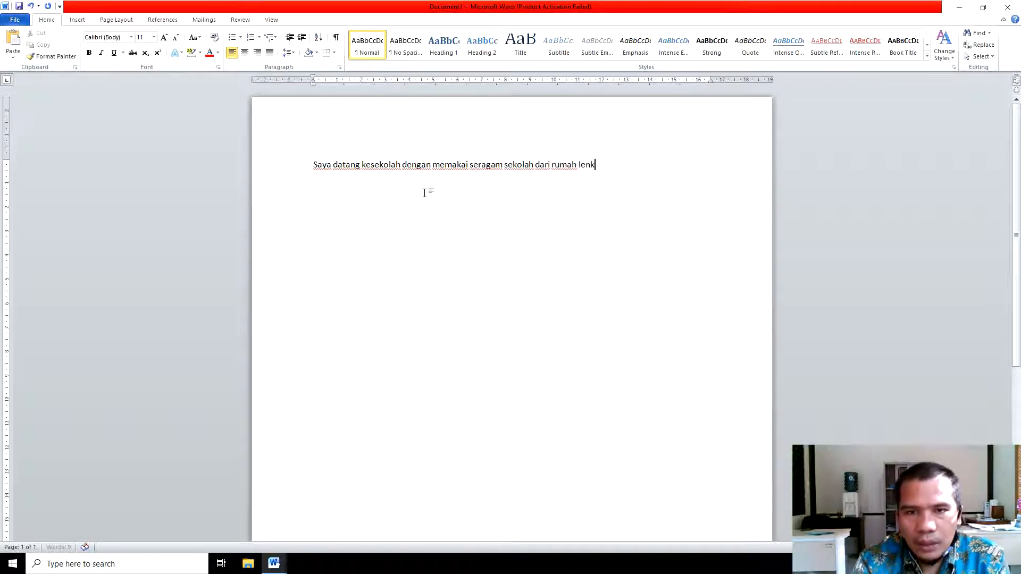
pyautogui.write('kap denga')
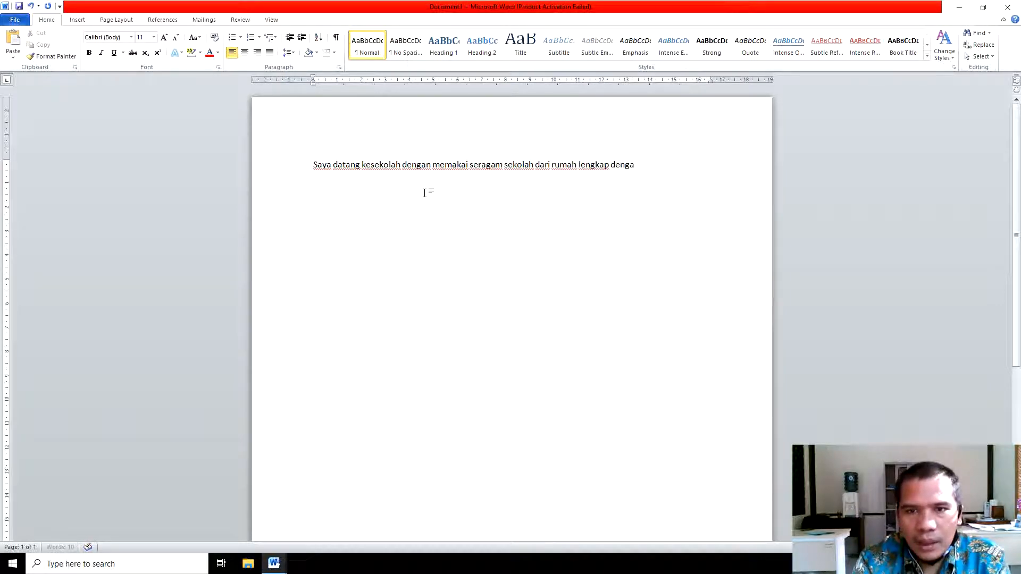
pyautogui.write('n sepatu')
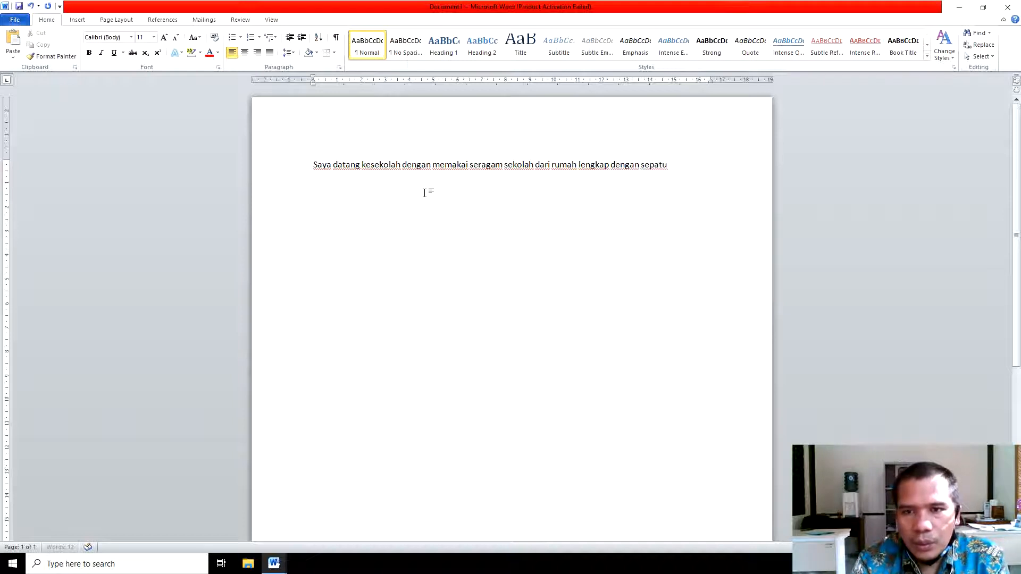
pyautogui.write(' dan tanmasi')
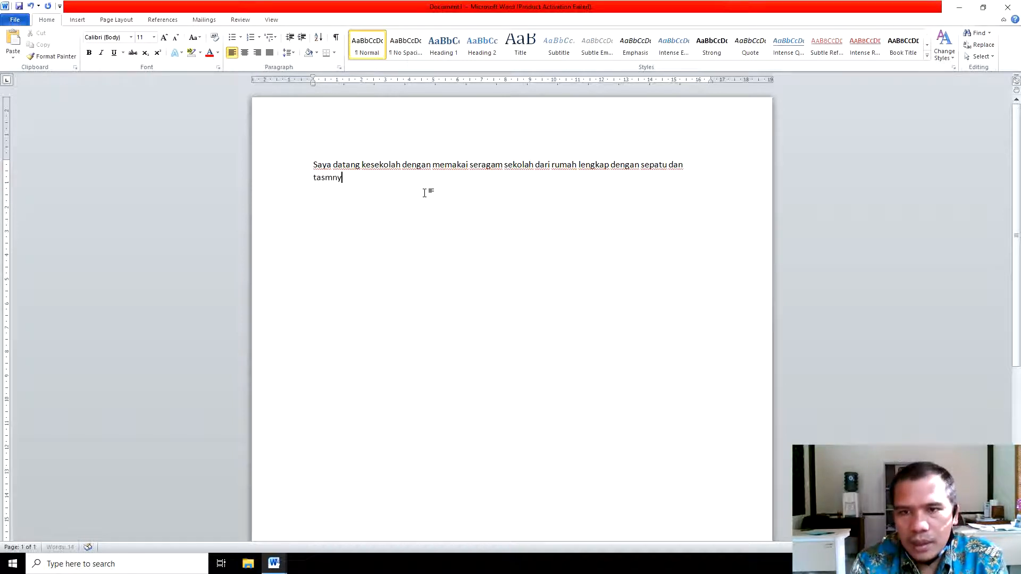
pyautogui.press('BackSpace')
pyautogui.press('BackSpace')
pyautogui.press('BackSpace')
pyautogui.press('BackSpace')
pyautogui.write('nya')
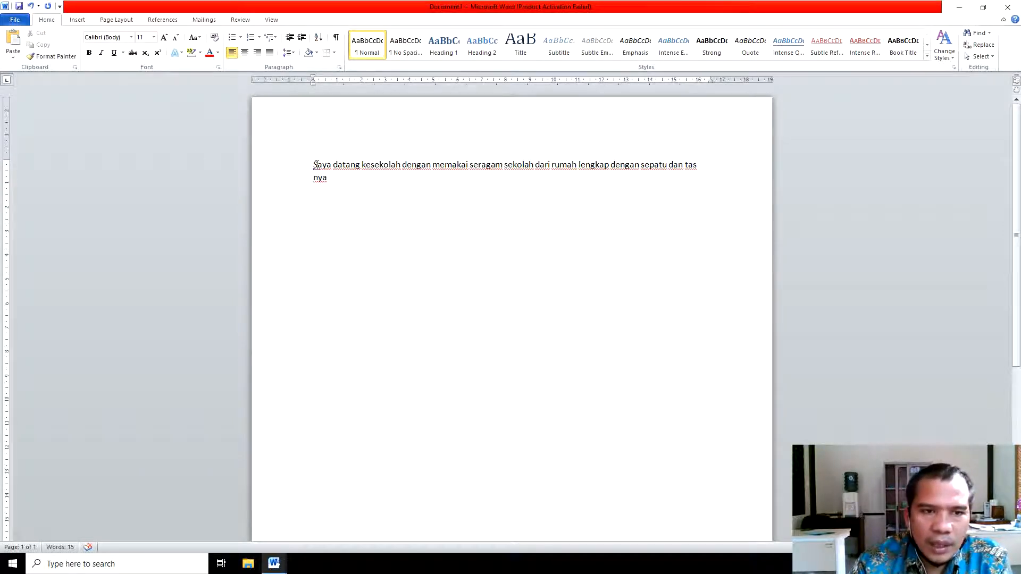
# Step: Copy the sentence and paste it twice after itself to form one paragraph, ending it with a period
pyautogui.moveTo(315, 164)
pyautogui.mouseDown()
pyautogui.moveTo(331, 166)
pyautogui.moveTo(321, 182)
pyautogui.mouseUp()
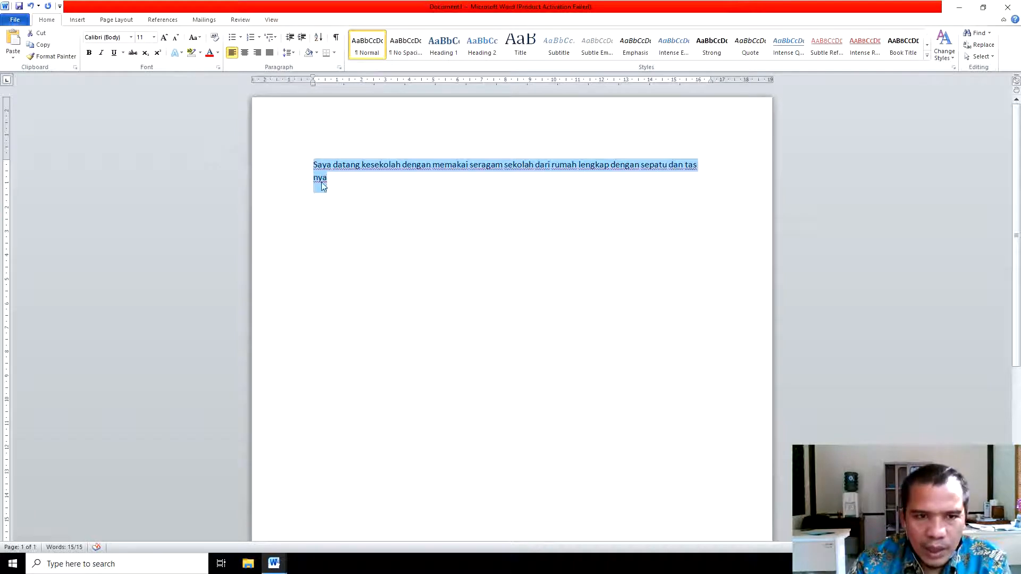
pyautogui.hotkey('ctrl', 'c')
pyautogui.click(338, 180)
pyautogui.hotkey('ctrl', 'v')
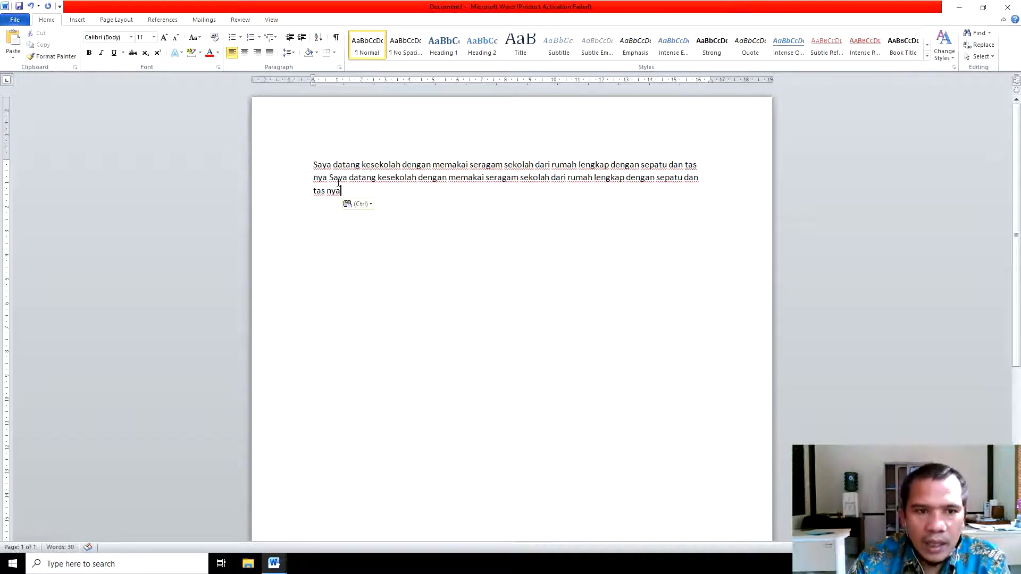
pyautogui.hotkey('ctrl', 'v')
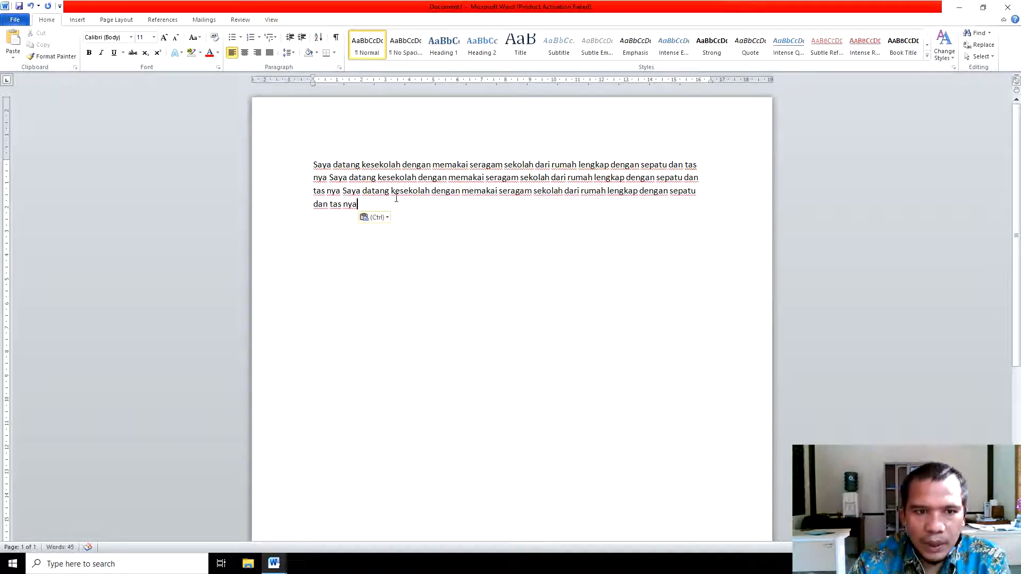
pyautogui.write('.')
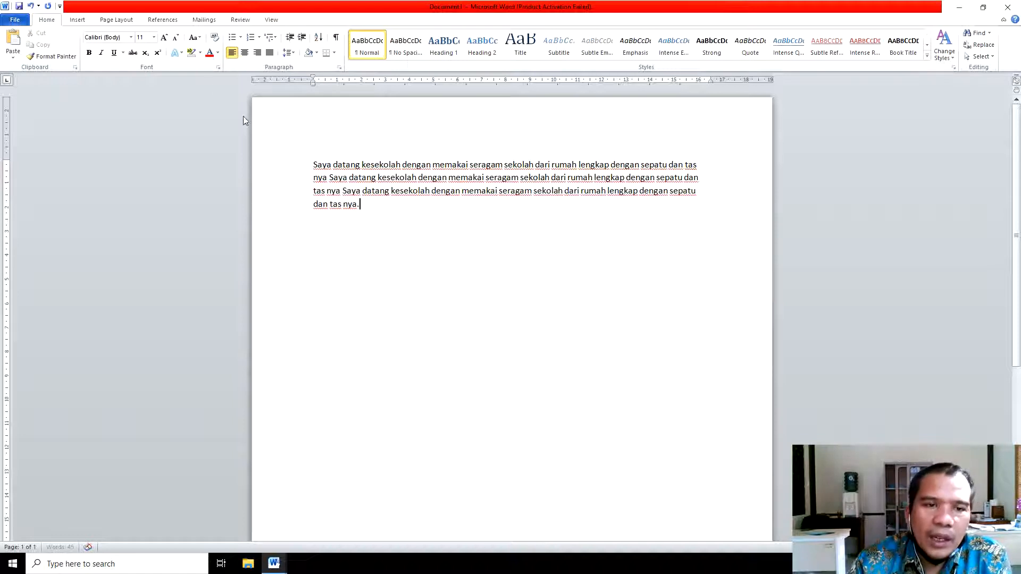
# Step: Indent the first line of the whole paragraph by about 1.5 cm
pyautogui.moveTo(313, 164); pyautogui.dragTo(414, 216)
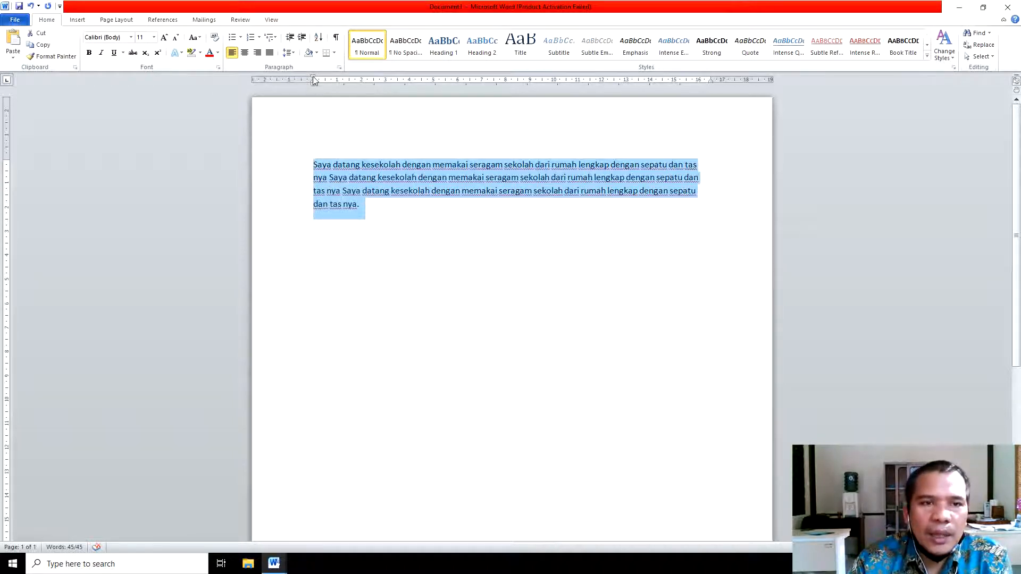
pyautogui.moveTo(314, 80); pyautogui.dragTo(349, 90)
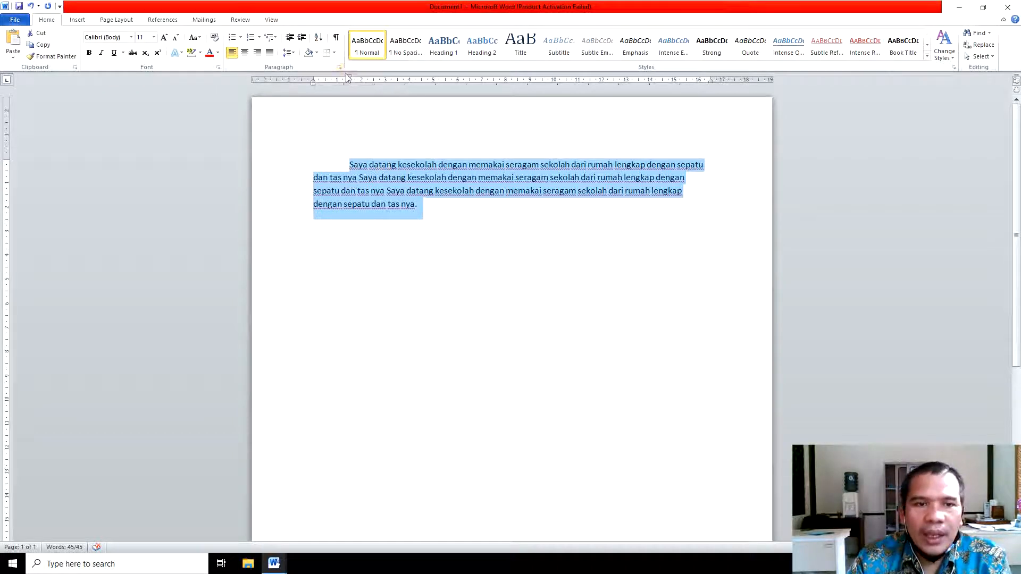
# Step: Reset the paragraph's first-line indent to 0, and try a hanging indent of about 1.75 cm before returning it to 0
pyautogui.moveTo(350, 78); pyautogui.dragTo(313, 85)
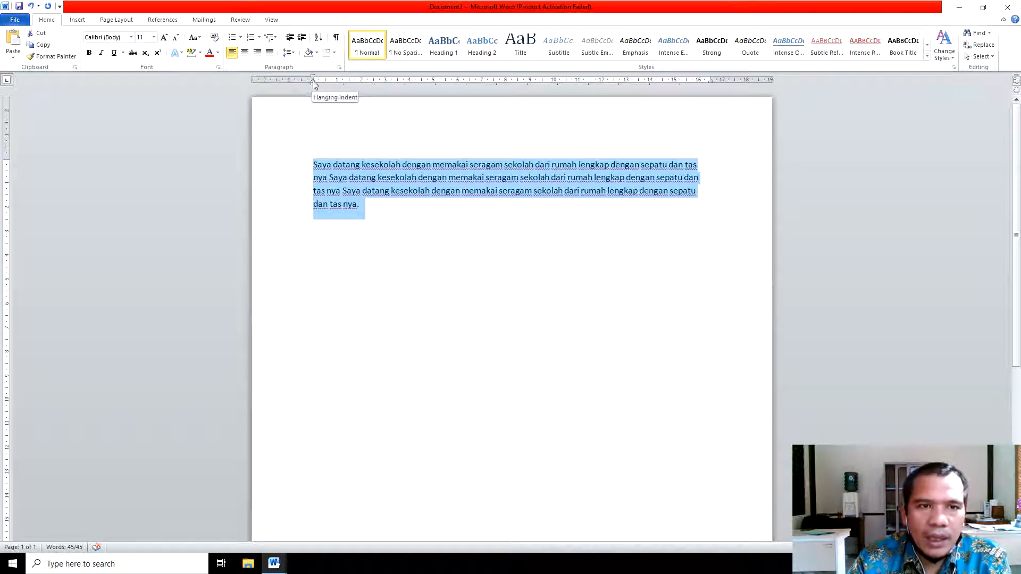
pyautogui.moveTo(313, 83); pyautogui.dragTo(354, 84)
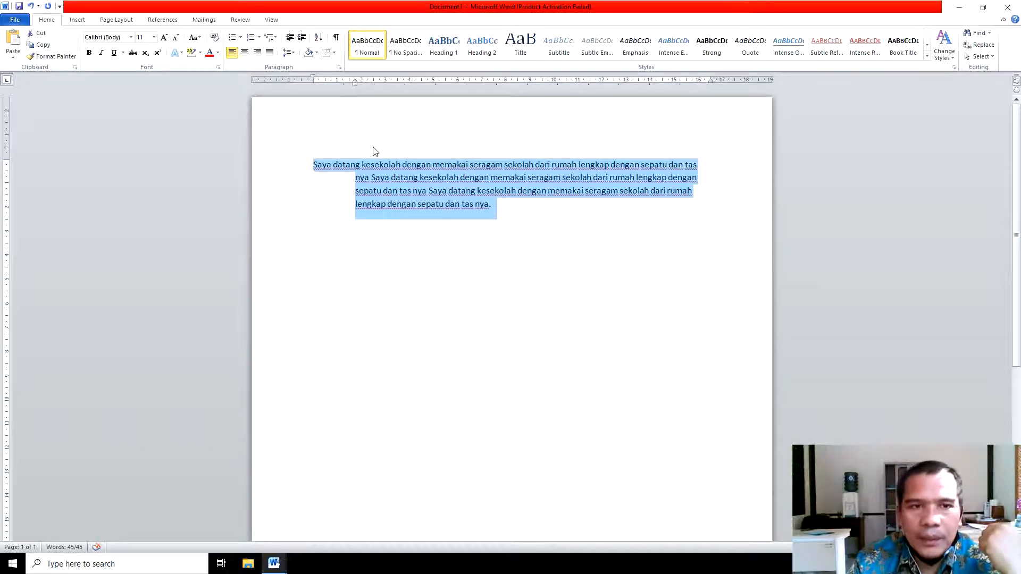
pyautogui.moveTo(355, 81); pyautogui.dragTo(313, 81)
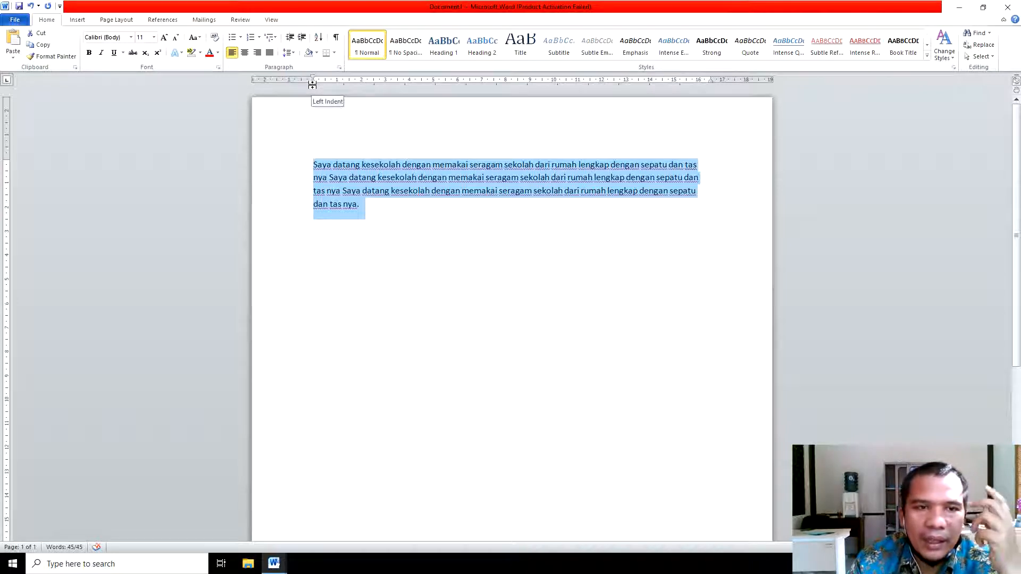
# Step: Try a left indent of about 1.5 cm and a right indent of about 2 cm on the paragraph, returning each to the margin
pyautogui.moveTo(312, 85); pyautogui.dragTo(351, 85)
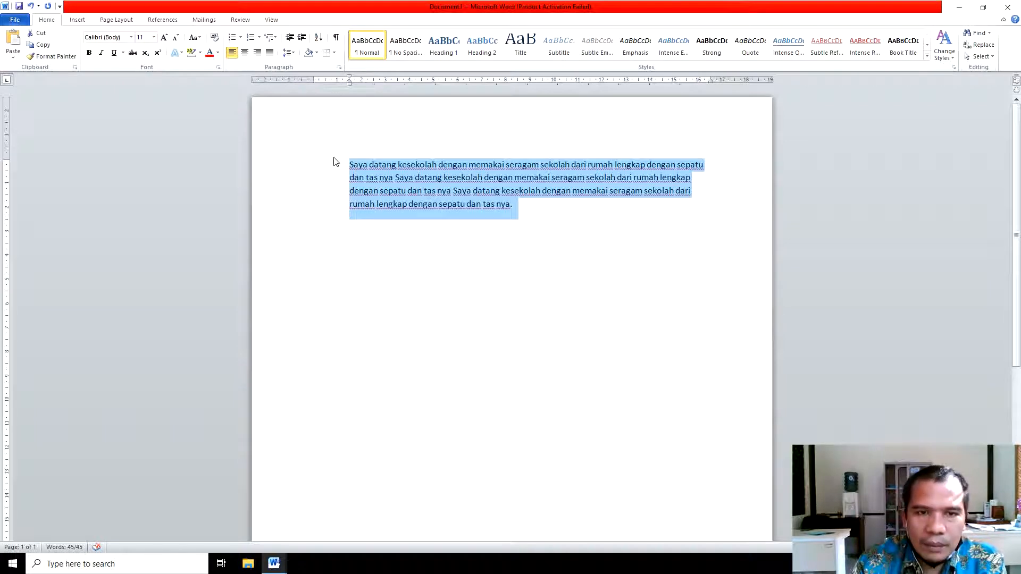
pyautogui.moveTo(349, 84); pyautogui.dragTo(313, 93)
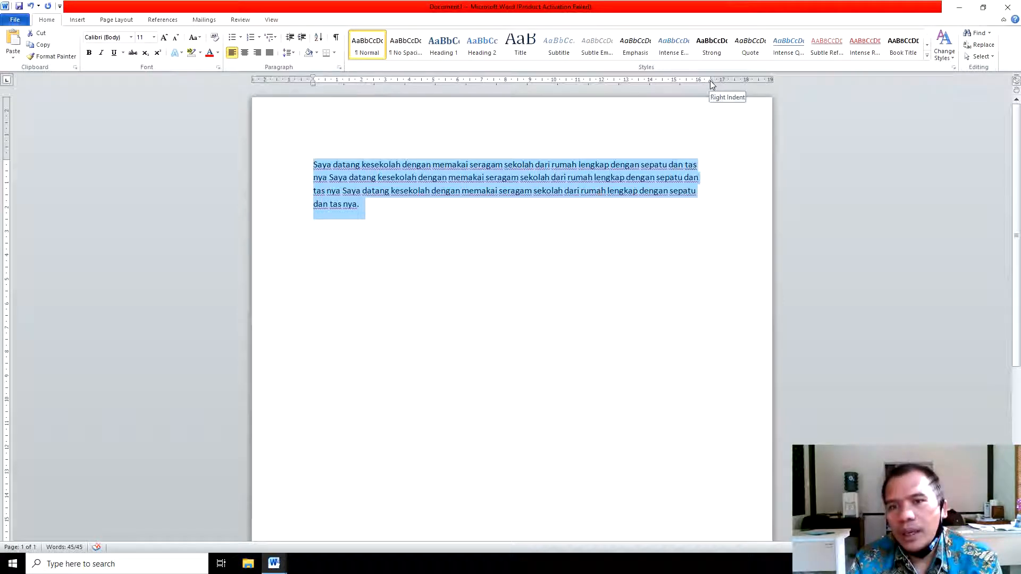
pyautogui.moveTo(711, 80); pyautogui.dragTo(663, 112)
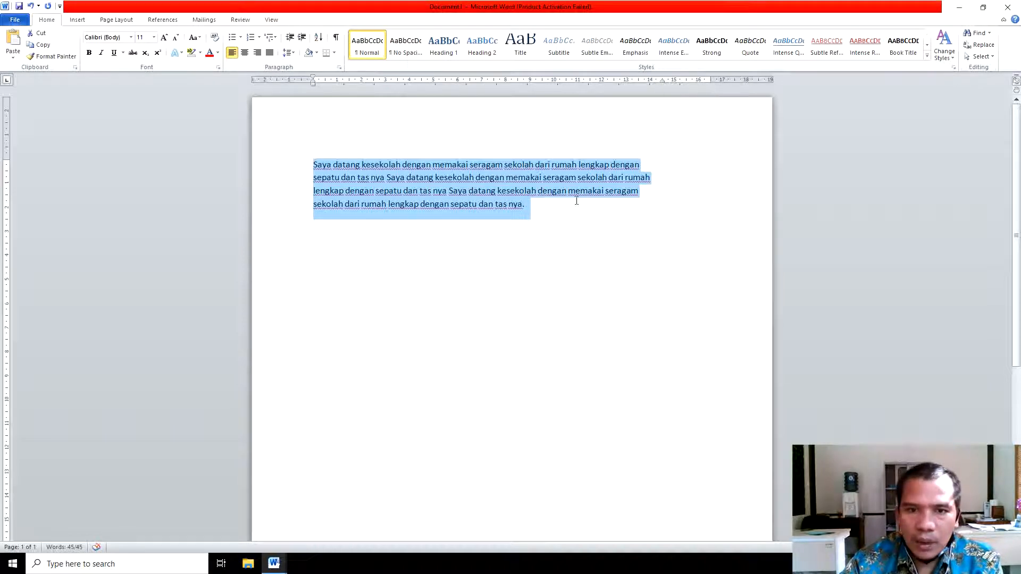
pyautogui.moveTo(663, 81); pyautogui.dragTo(712, 103)
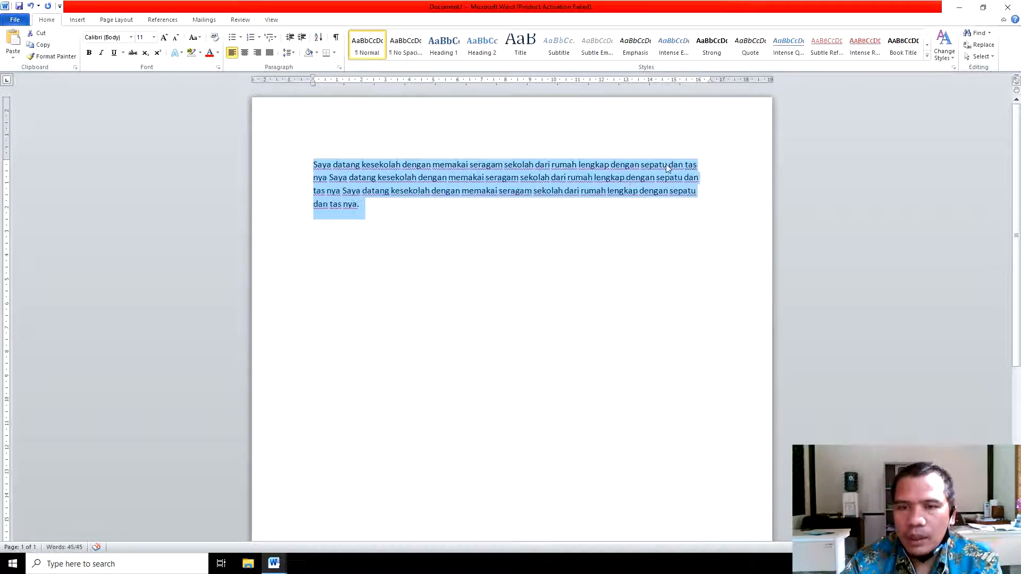
# Step: Insert the heading "Indentasi :" above the paragraph, followed by an empty line
pyautogui.click(449, 212)
pyautogui.press('Return')
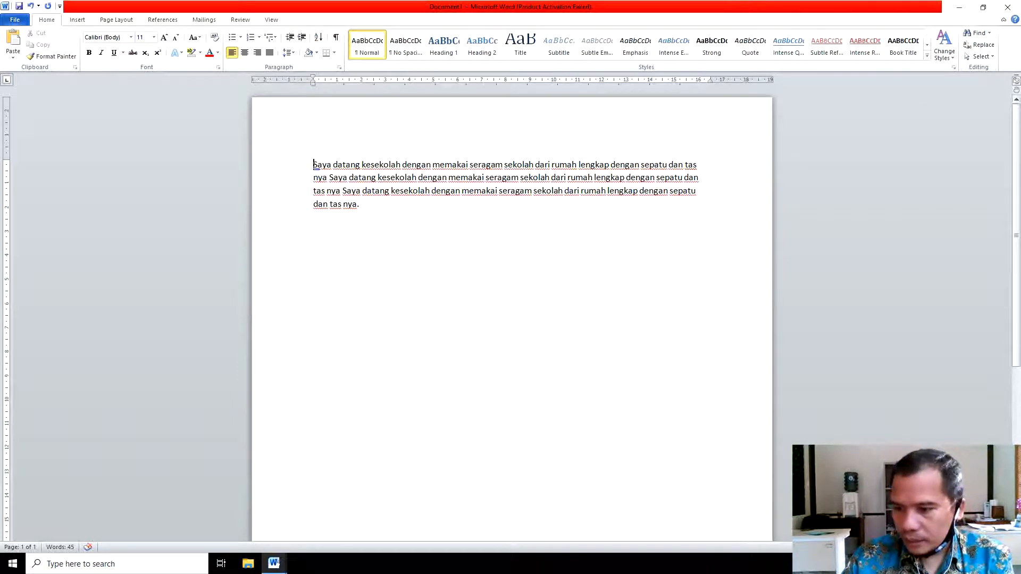
pyautogui.scroll(2, 650, 269)
pyautogui.scroll(1, 512, 319)
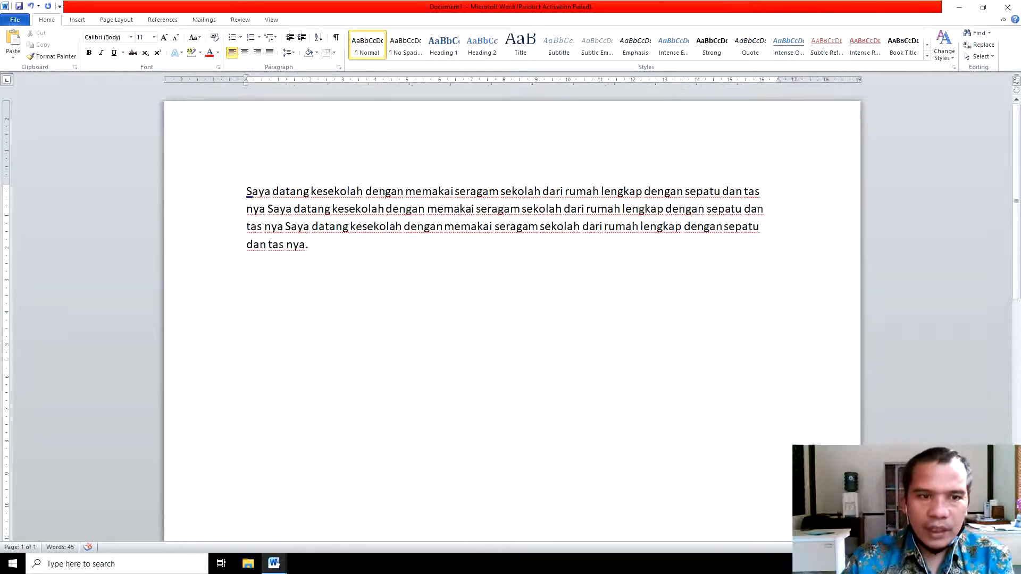
pyautogui.press('Return')
pyautogui.press('Up')
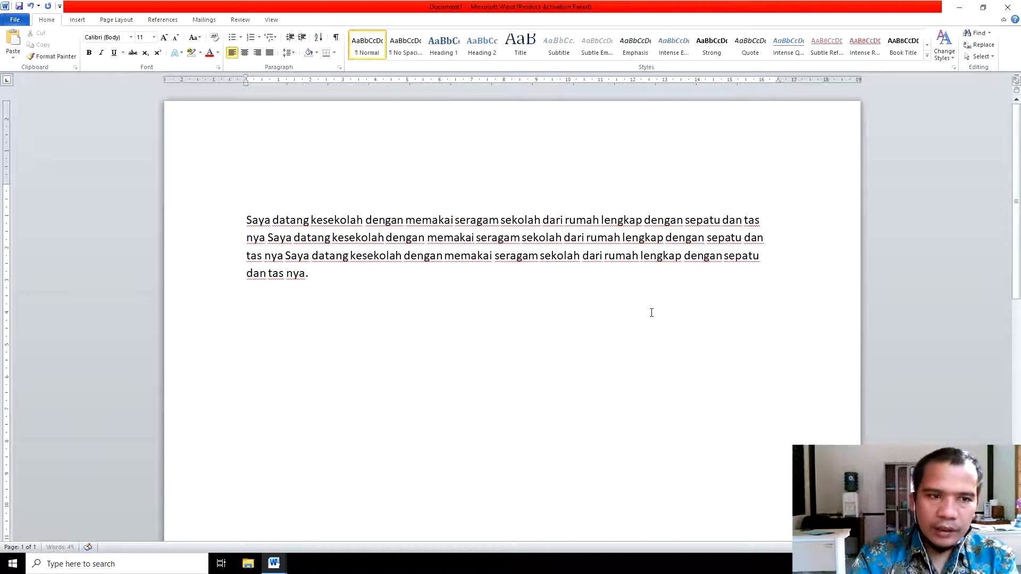
pyautogui.write('Indentasi :')
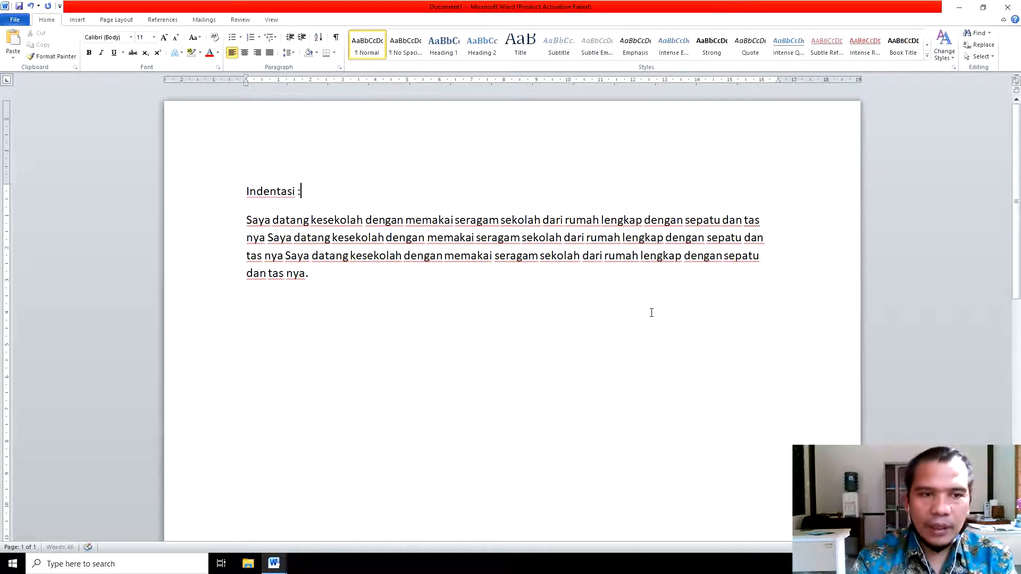
pyautogui.press('Return')
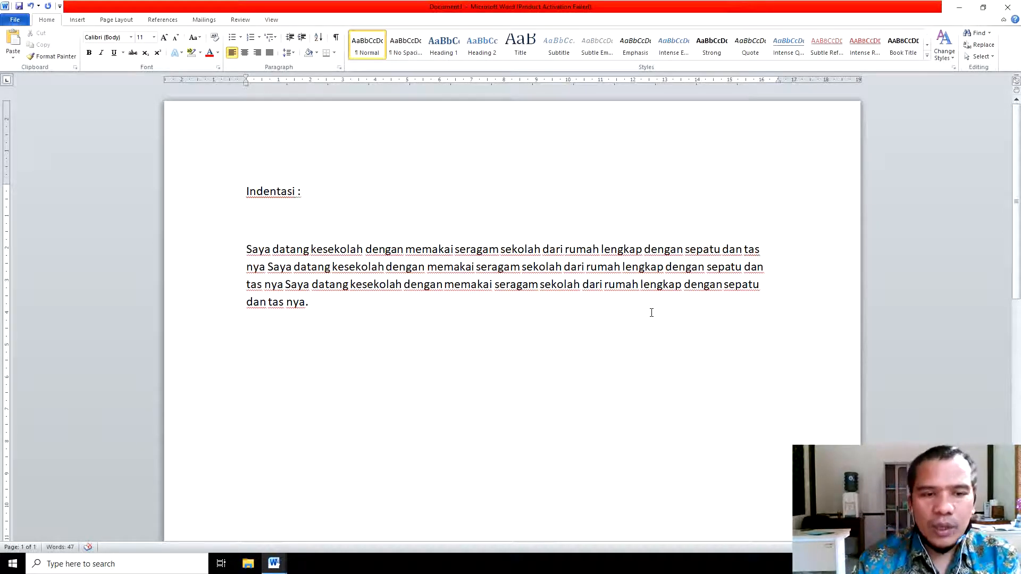
# Step: Add the heading "Tabulasi" below the paragraph after an empty line, and start a new line under it
pyautogui.click(326, 309)
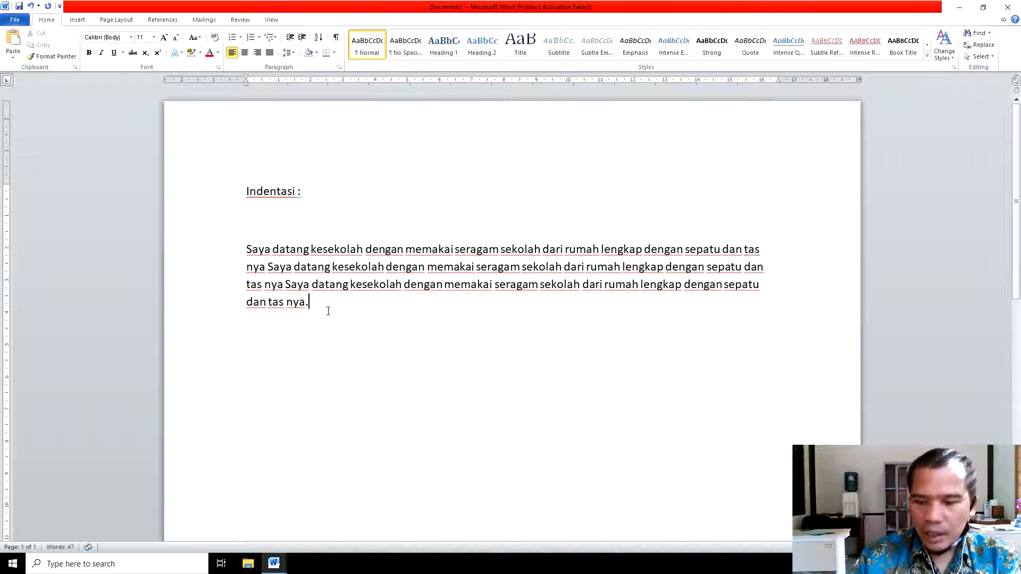
pyautogui.press('Return')
pyautogui.press('Return')
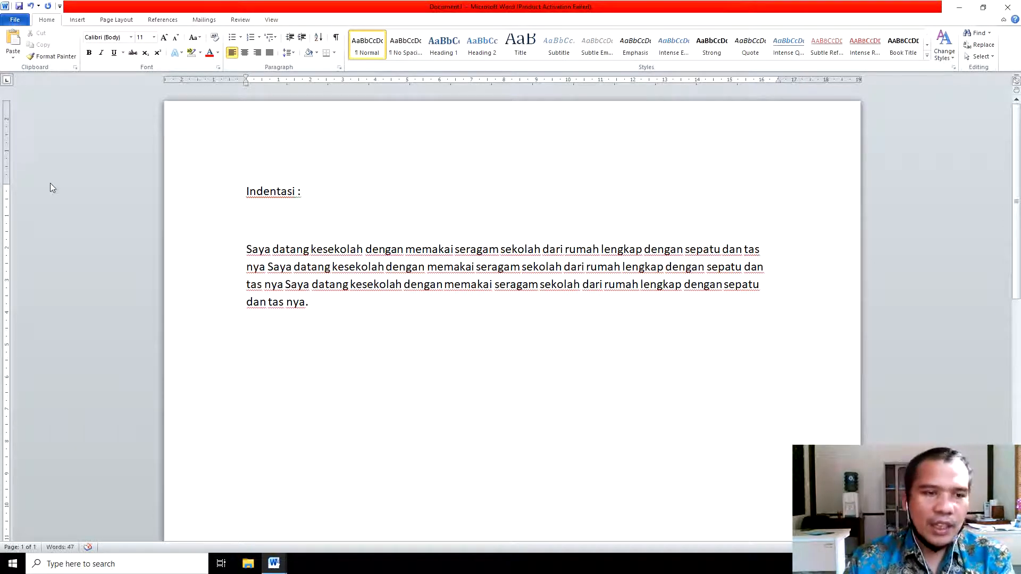
pyautogui.write('Tabulasi')
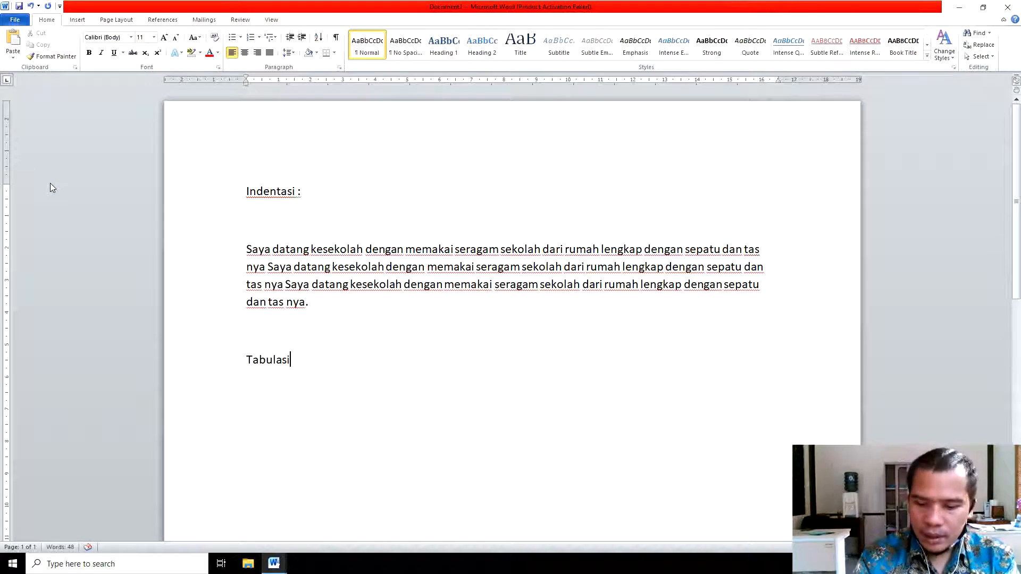
pyautogui.press('Return')
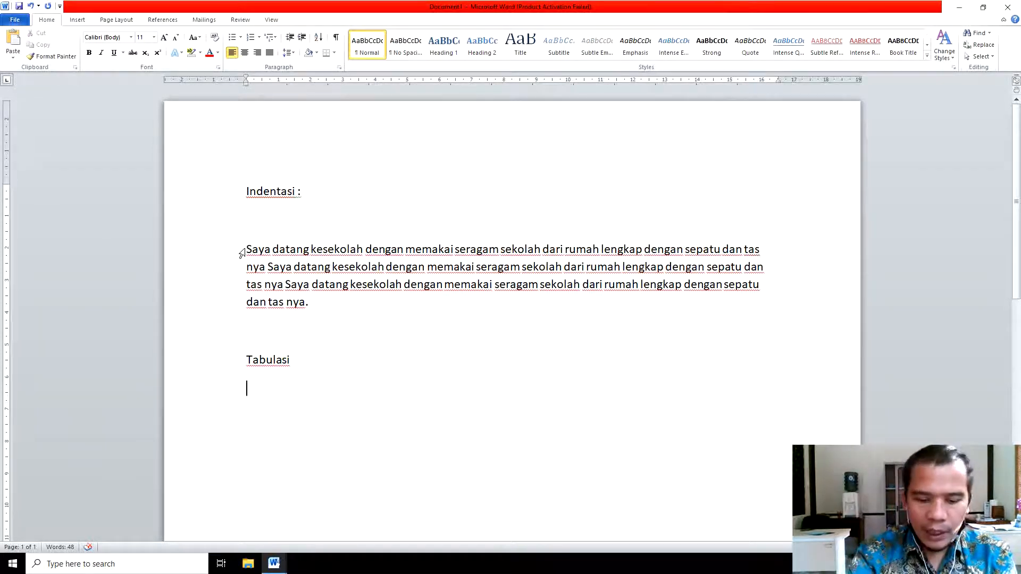
# Step: Write the column headings "No" and "Nama Barang", aligning the second at a left tab stop at about 2.5 cm
pyautogui.write('No')
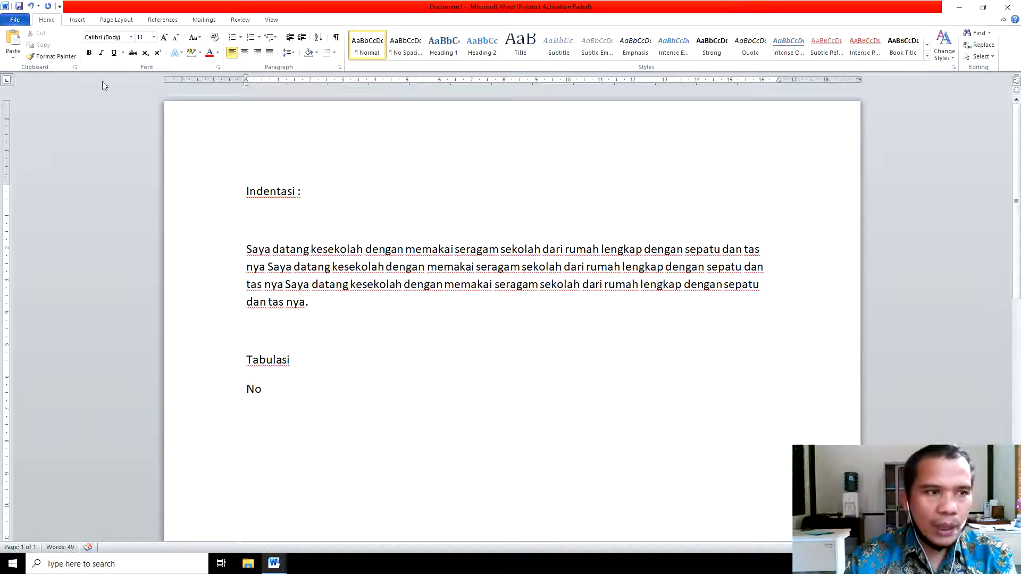
pyautogui.click(326, 81)
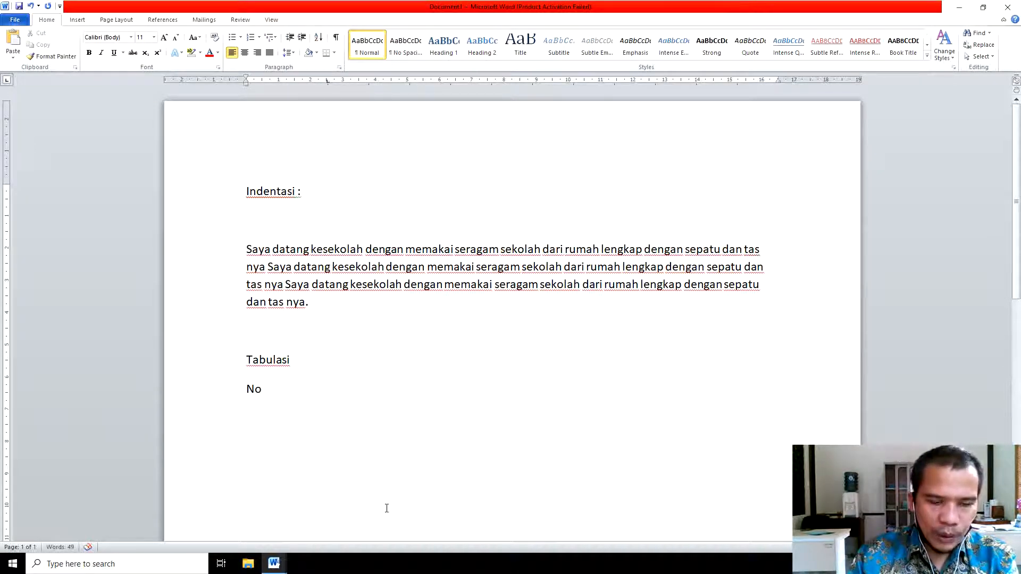
pyautogui.write('Nama Barang')
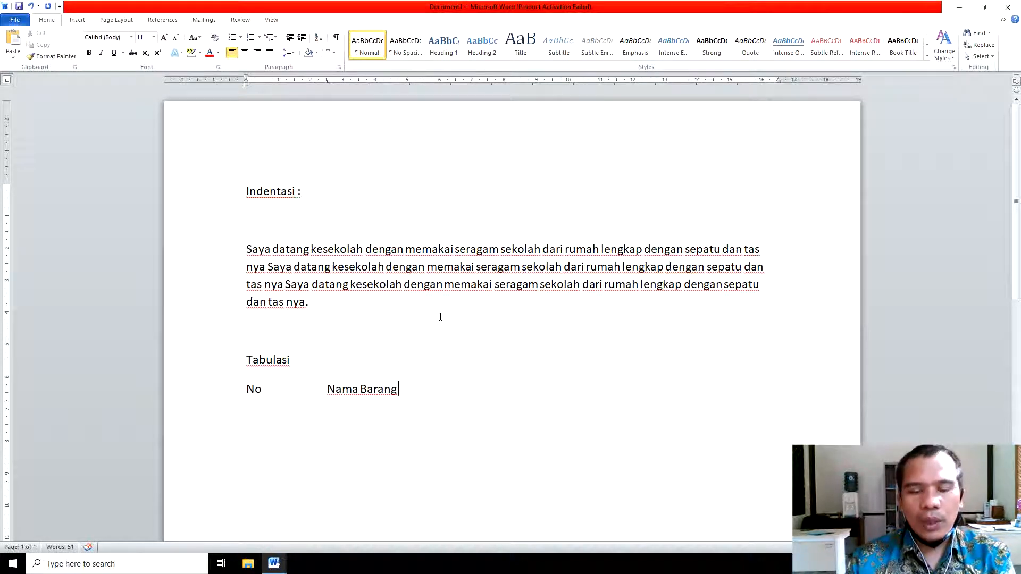
# Step: Add a right-aligned tab stop at about 8.5 cm and write the column heading "Qty" at it
pyautogui.click(9, 82)
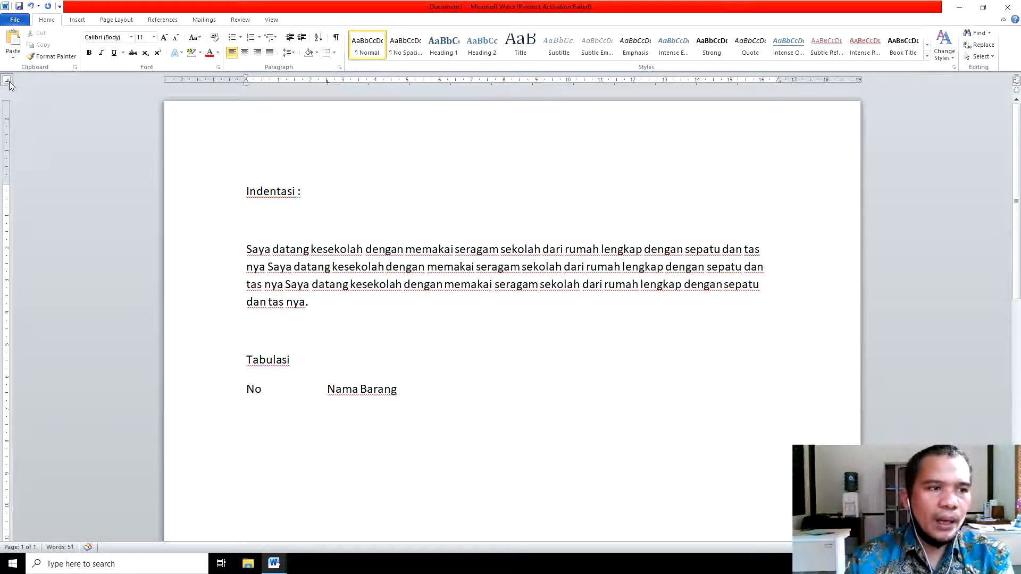
pyautogui.click(9, 83)
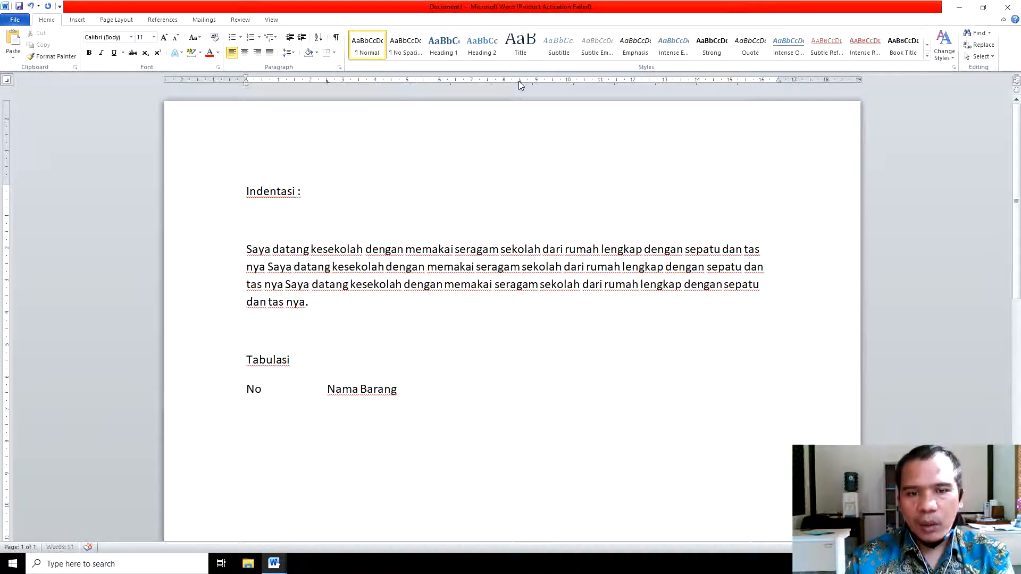
pyautogui.press('Tab')
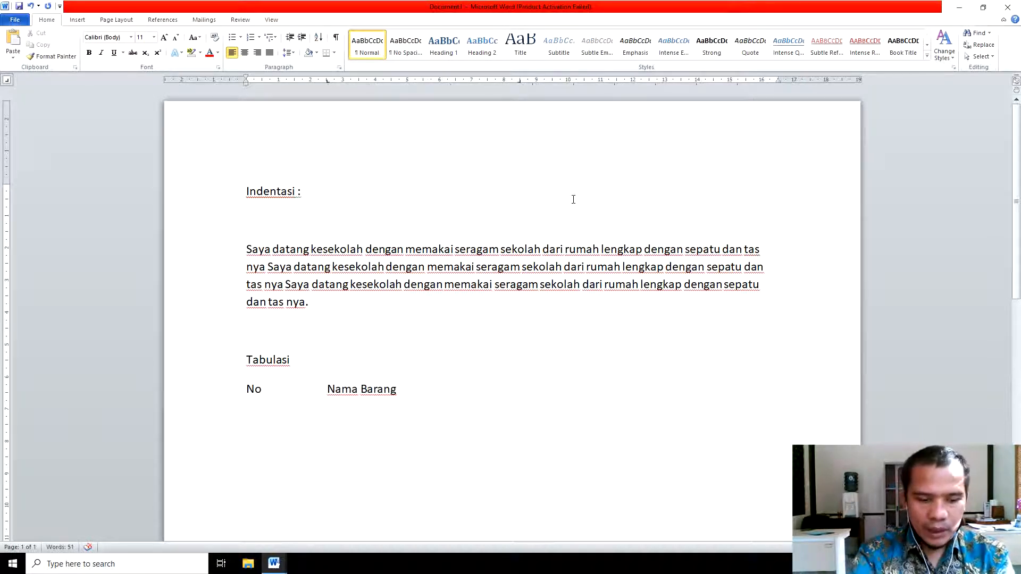
pyautogui.write('Qty')
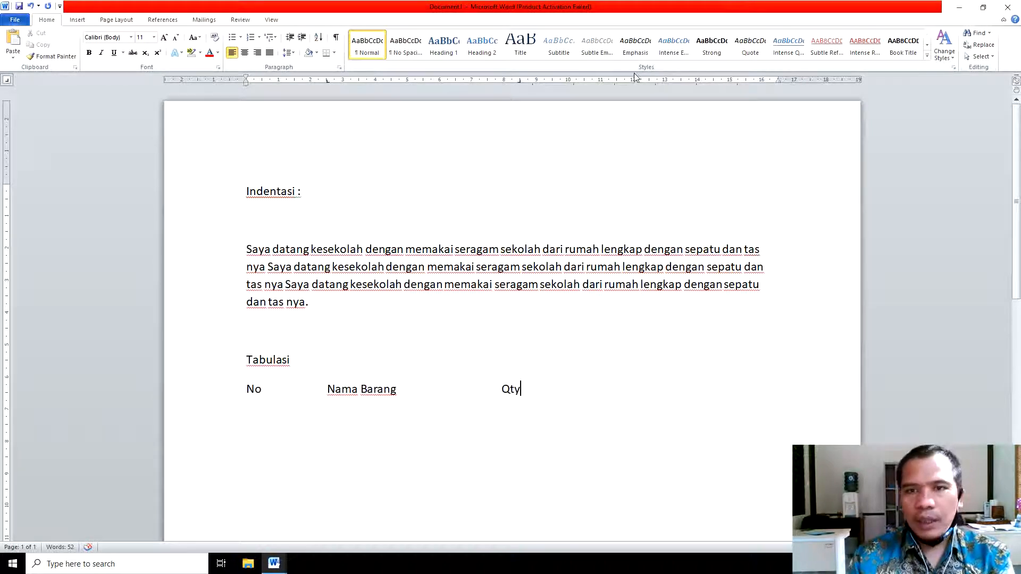
# Step: Add right-aligned tab stops at about 13 cm and 16.25 cm for the column headings "Harga" and "Total", and start a new line
pyautogui.click(663, 82)
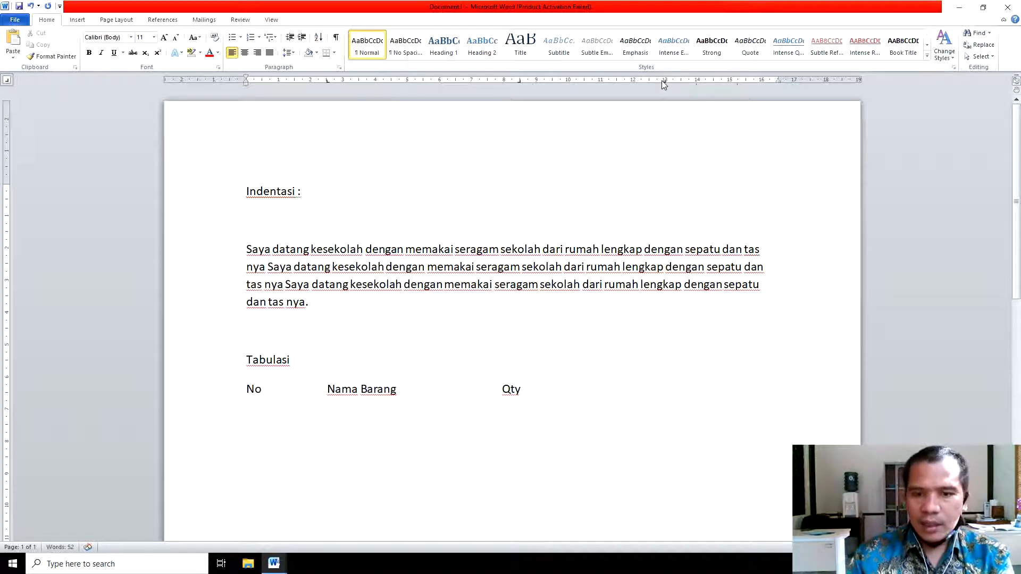
pyautogui.press('Tab')
pyautogui.write('Harga')
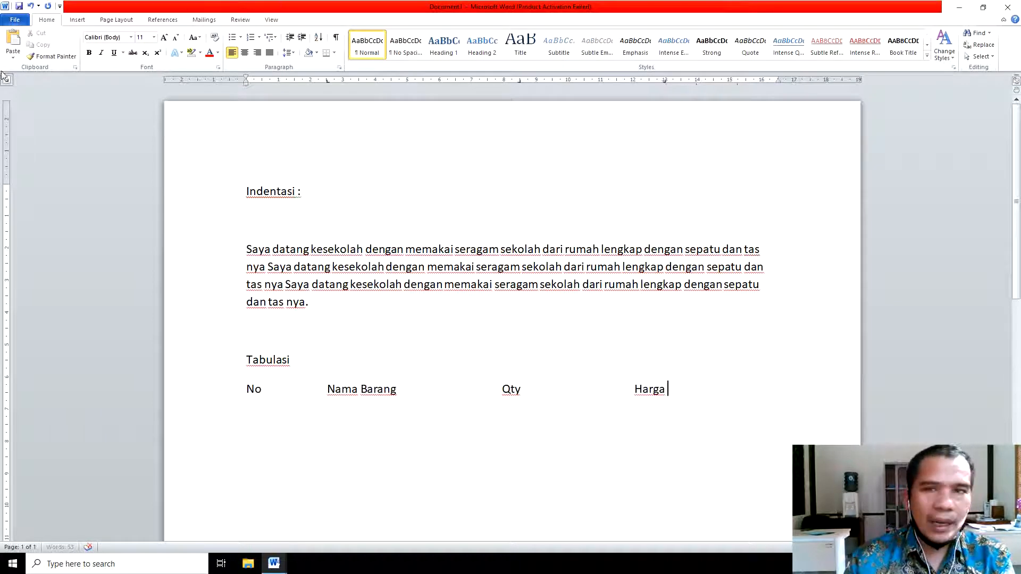
pyautogui.click(771, 81)
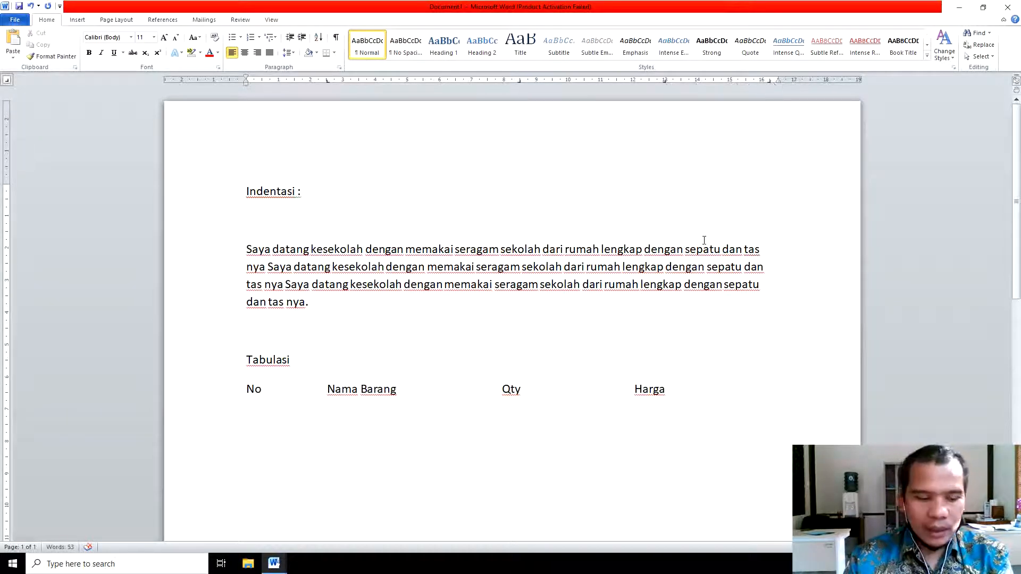
pyautogui.press('Tab')
pyautogui.write('Total')
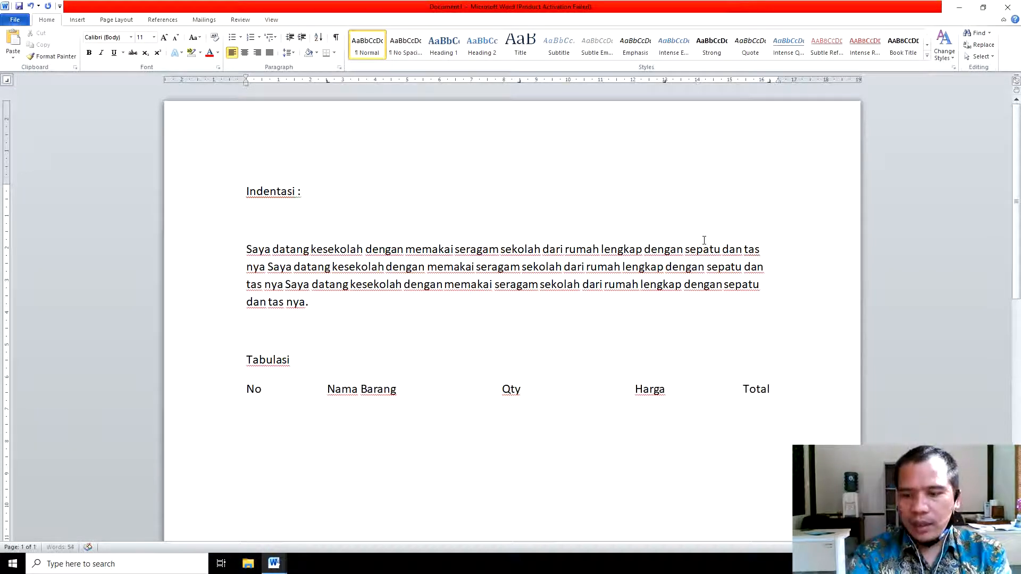
pyautogui.press('Return')
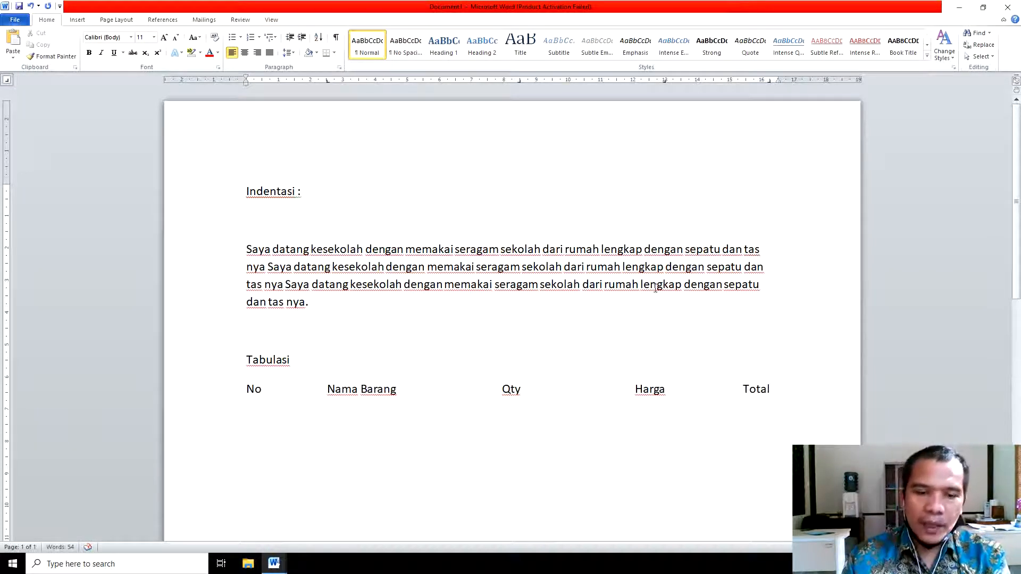
# Step: Make the "Tabulasi" heading bold and return to the empty line below the column headings
pyautogui.scroll(-3, 655, 288)
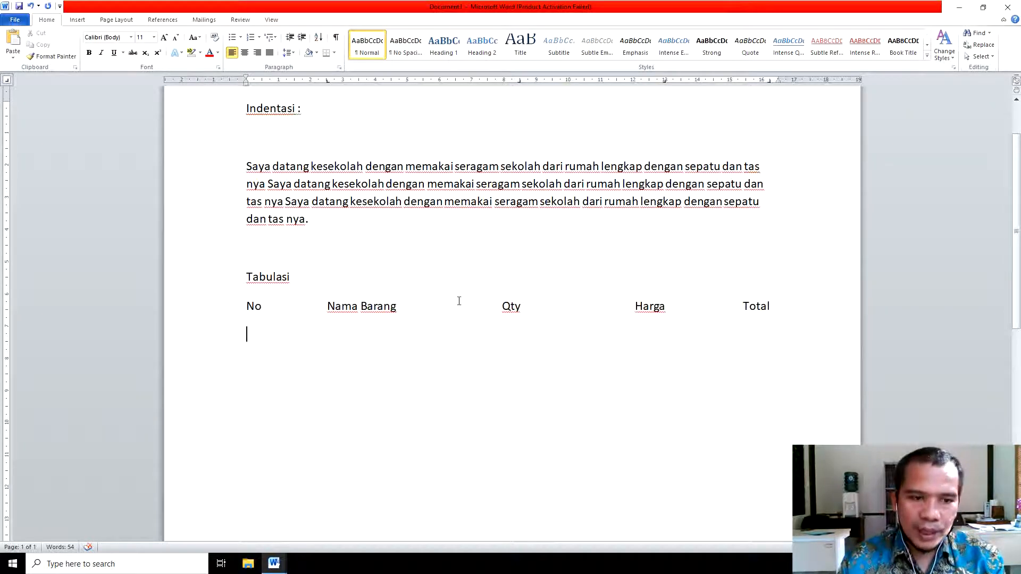
pyautogui.click(234, 285)
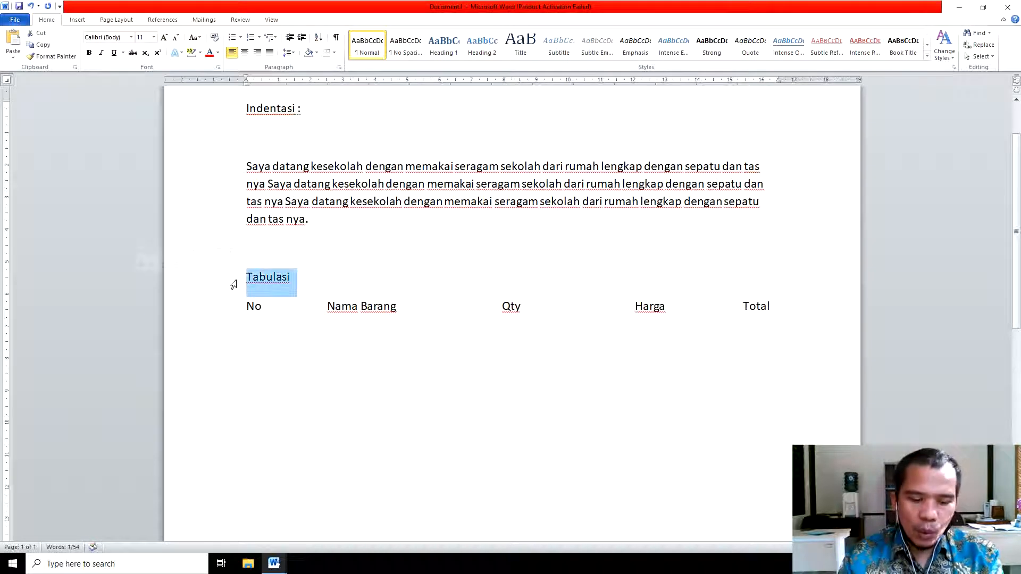
pyautogui.hotkey('ctrl', 'b')
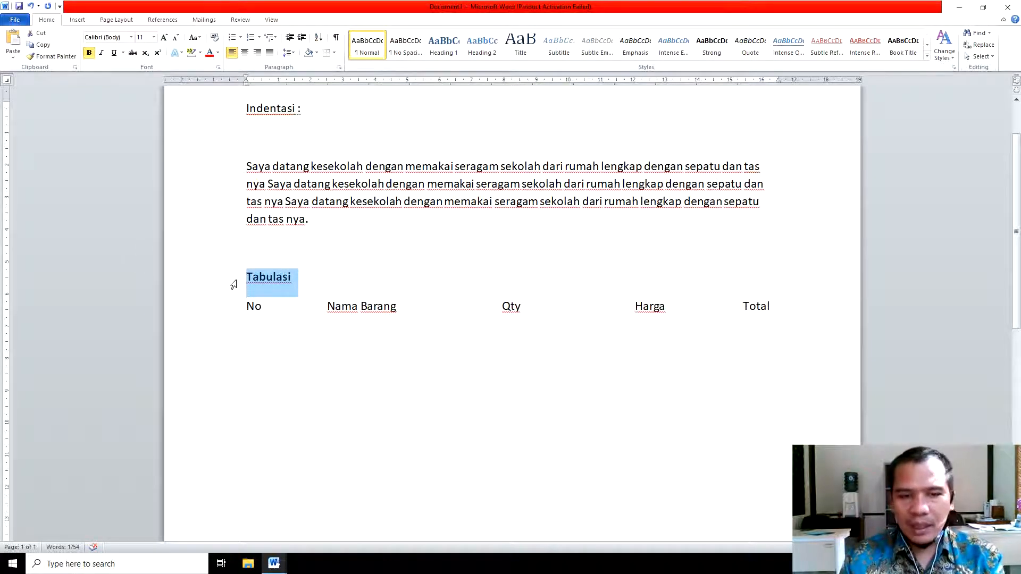
pyautogui.click(301, 327)
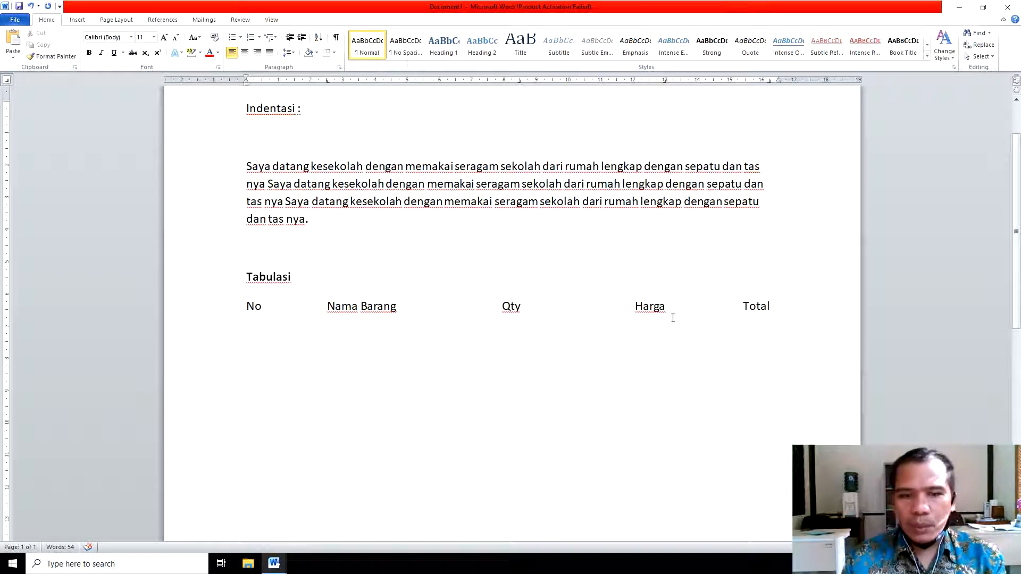
# Step: Move the column heading row's tab stops for "Qty" to about 8.25 cm and for "Harga" to about 11.25 cm
pyautogui.click(192, 308)
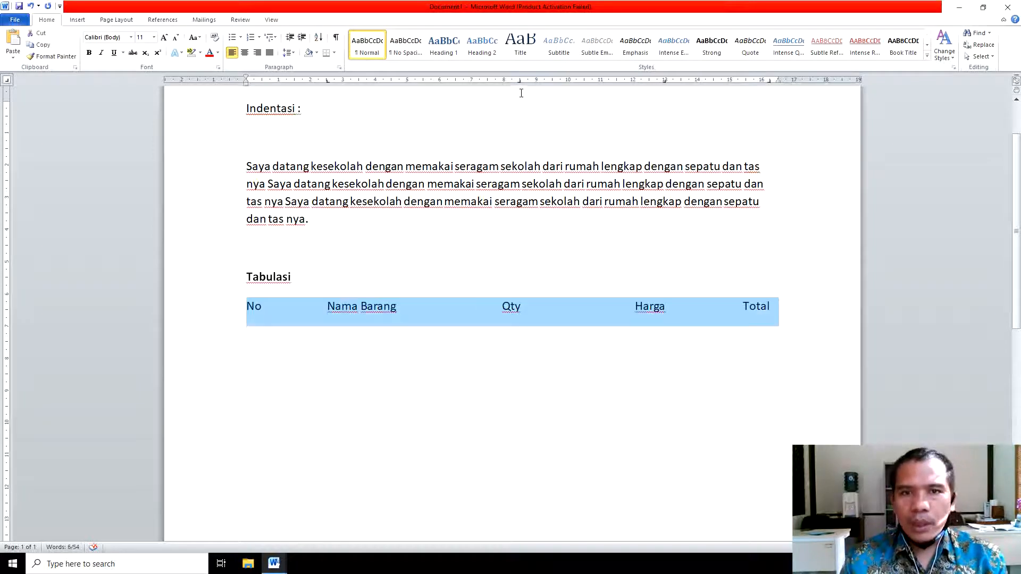
pyautogui.moveTo(520, 81); pyautogui.dragTo(510, 83)
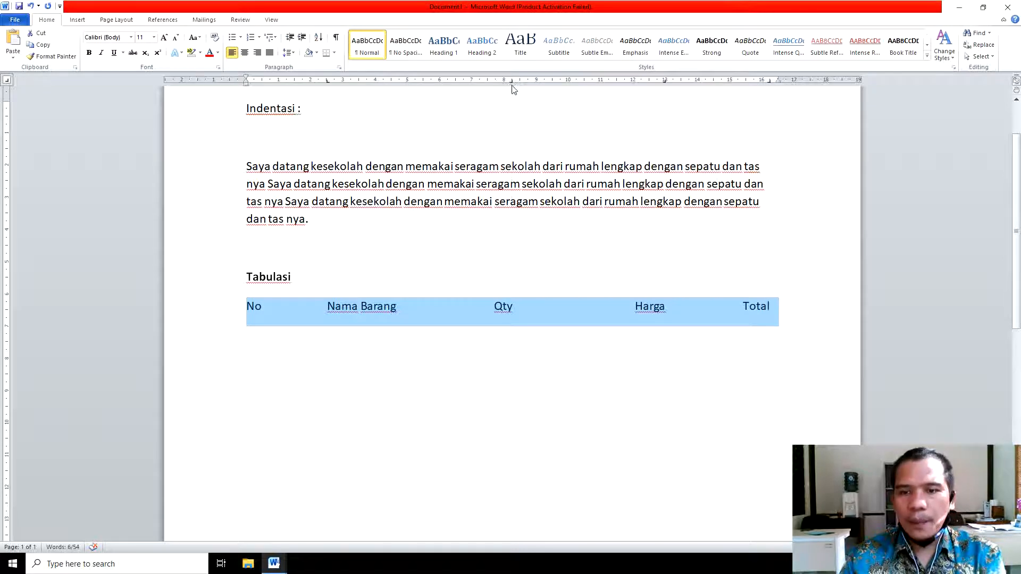
pyautogui.moveTo(665, 82); pyautogui.dragTo(609, 85)
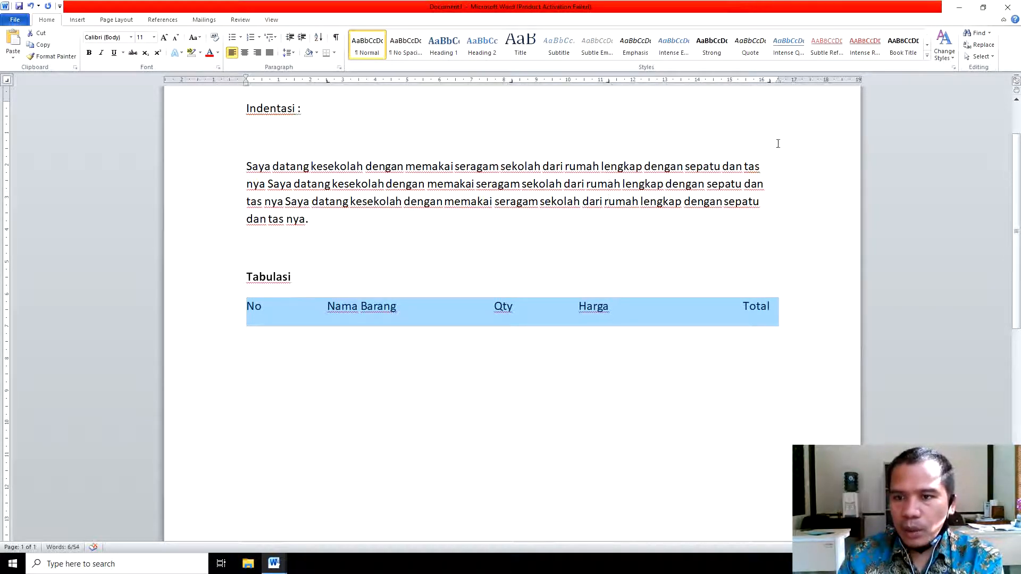
# Step: Start a new line directly below the column heading row, after the "Total" heading
pyautogui.click(776, 310)
pyautogui.press('Return')
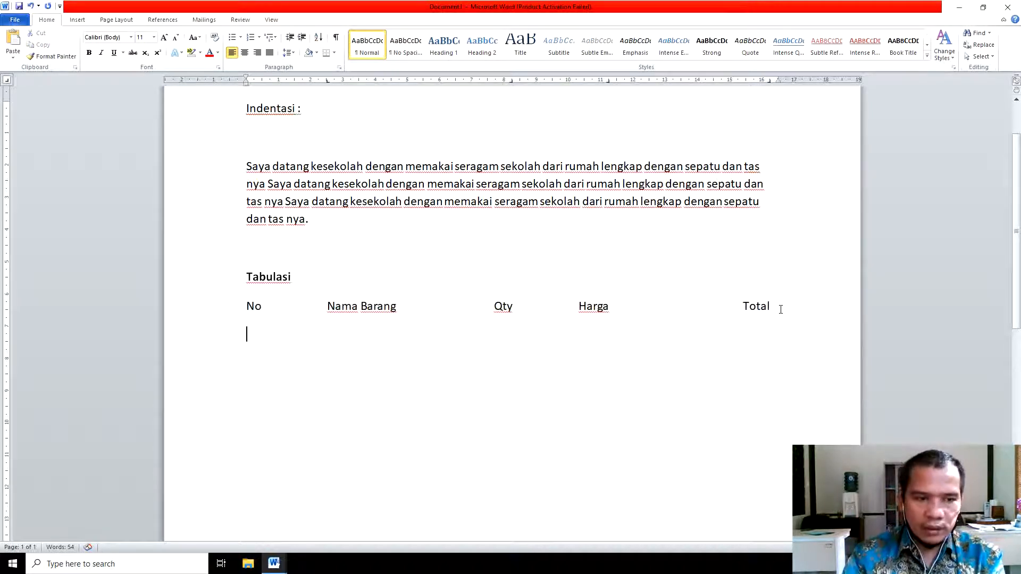
pyautogui.write('1.')
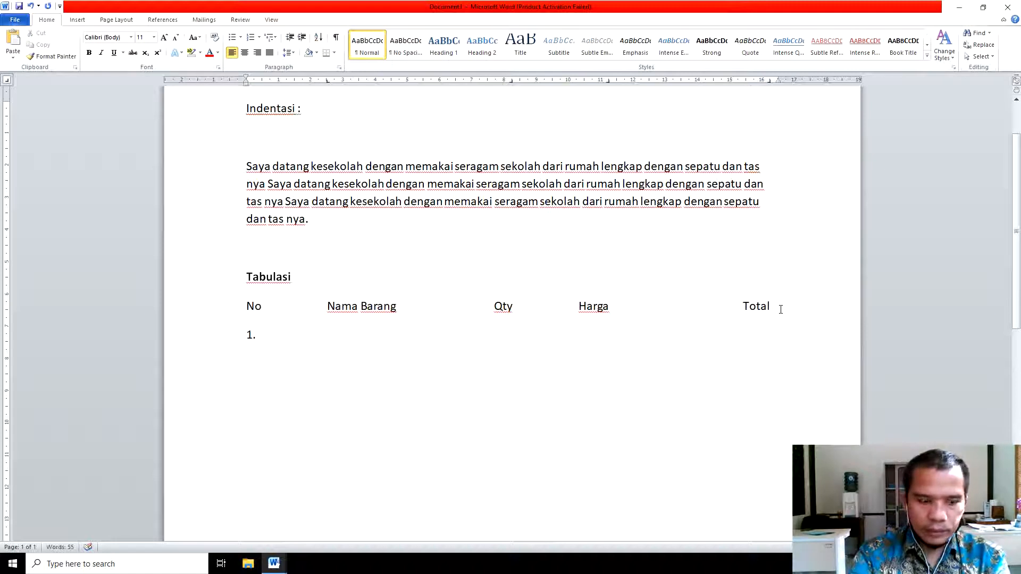
pyautogui.press('Tab')
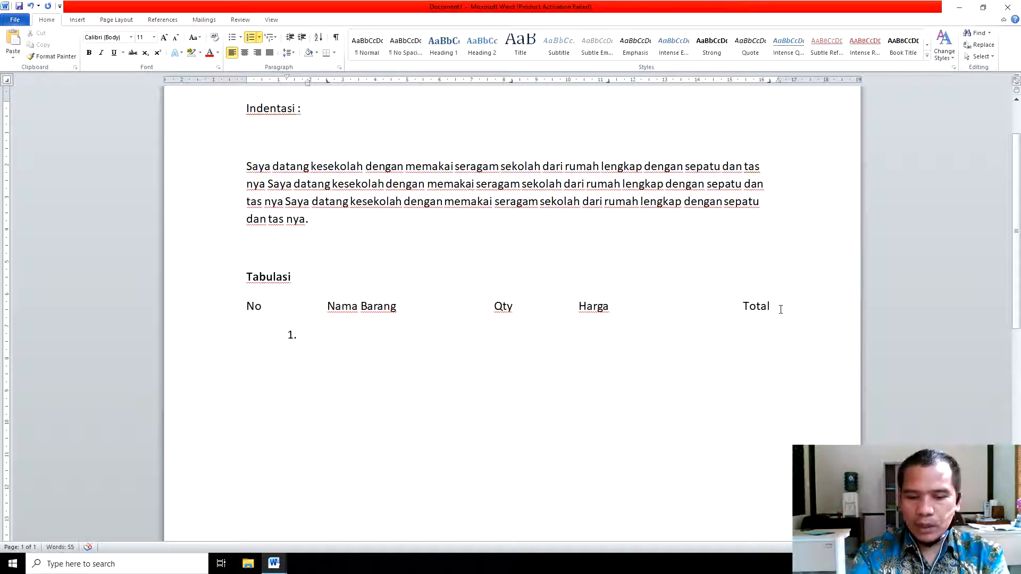
pyautogui.press('BackSpace')
pyautogui.press('BackSpace')
pyautogui.press('BackSpace')
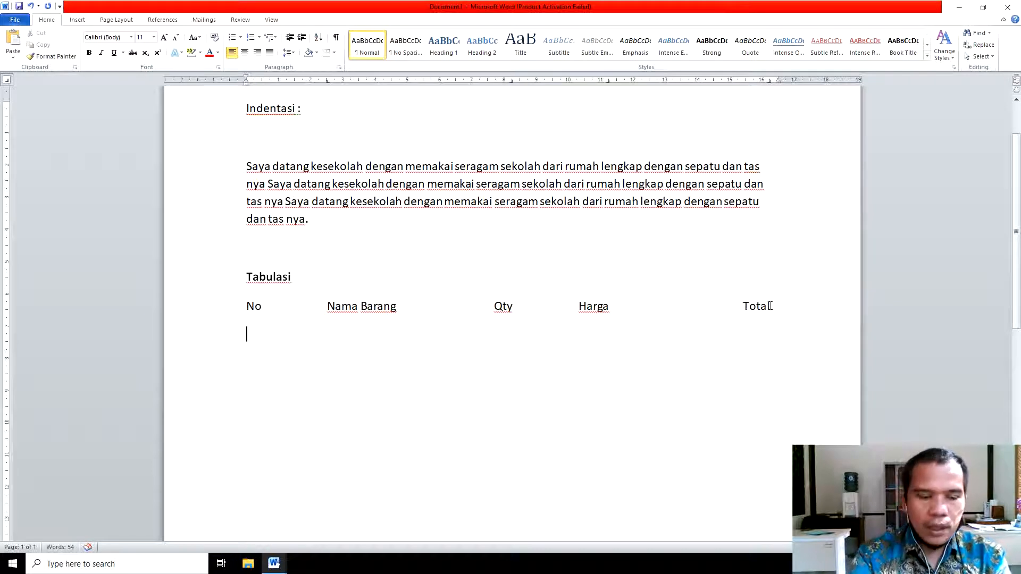
# Step: Begin the first item row with number 1 and the item name "Rinso", advancing to the "Qty" tab stop
pyautogui.write('1')
pyautogui.press('Tab')
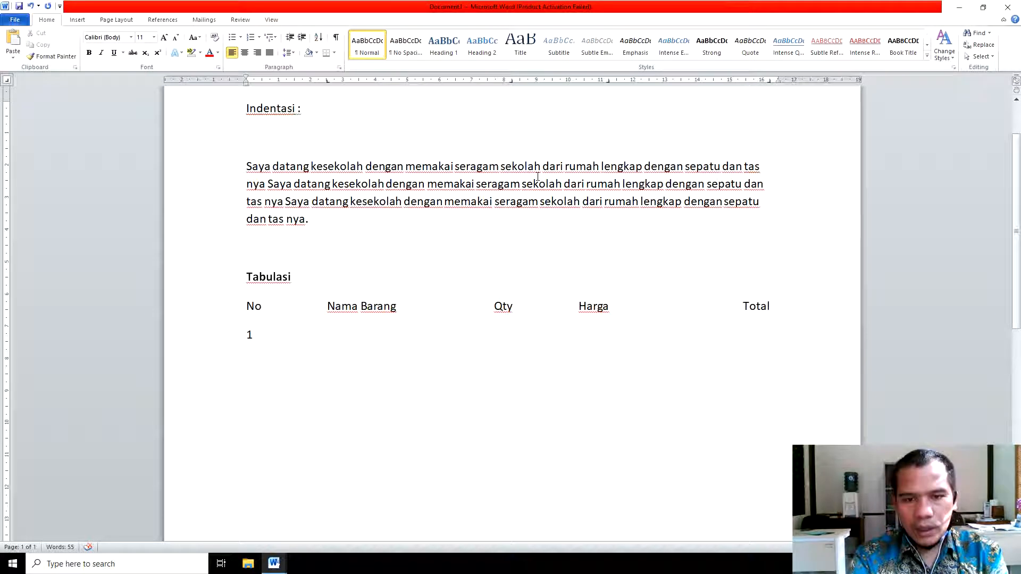
pyautogui.write('Rinso')
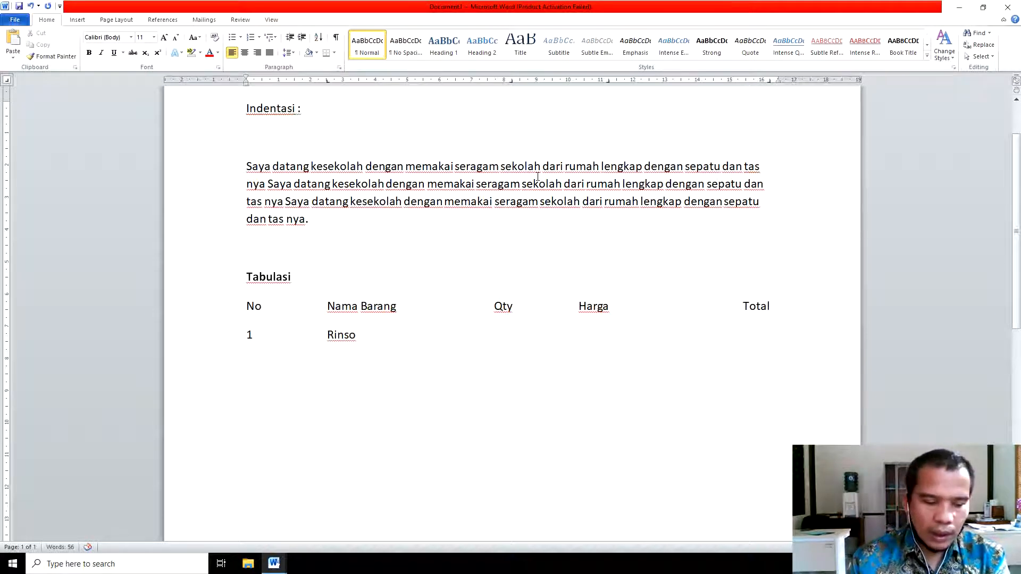
pyautogui.press('Tab')
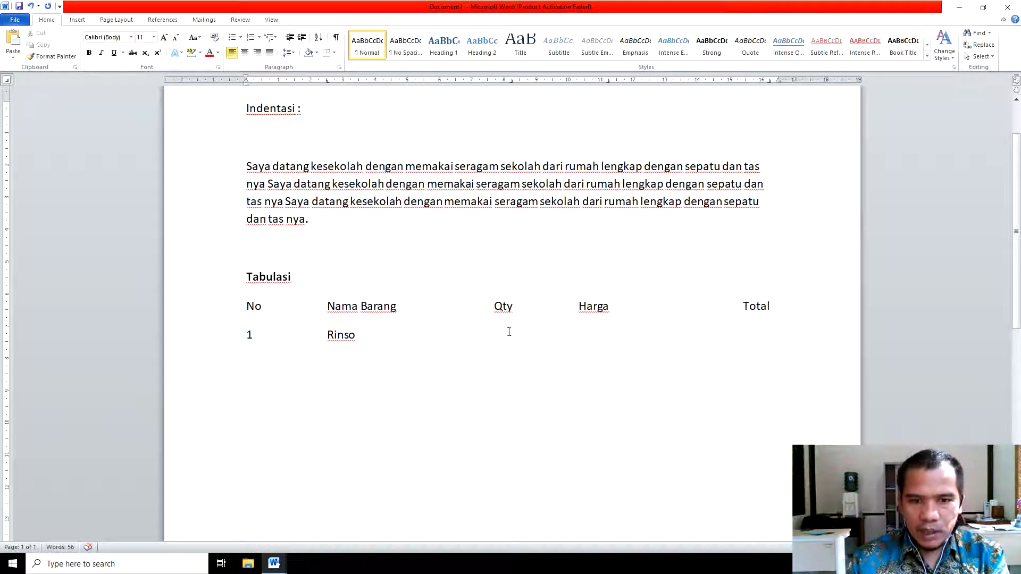